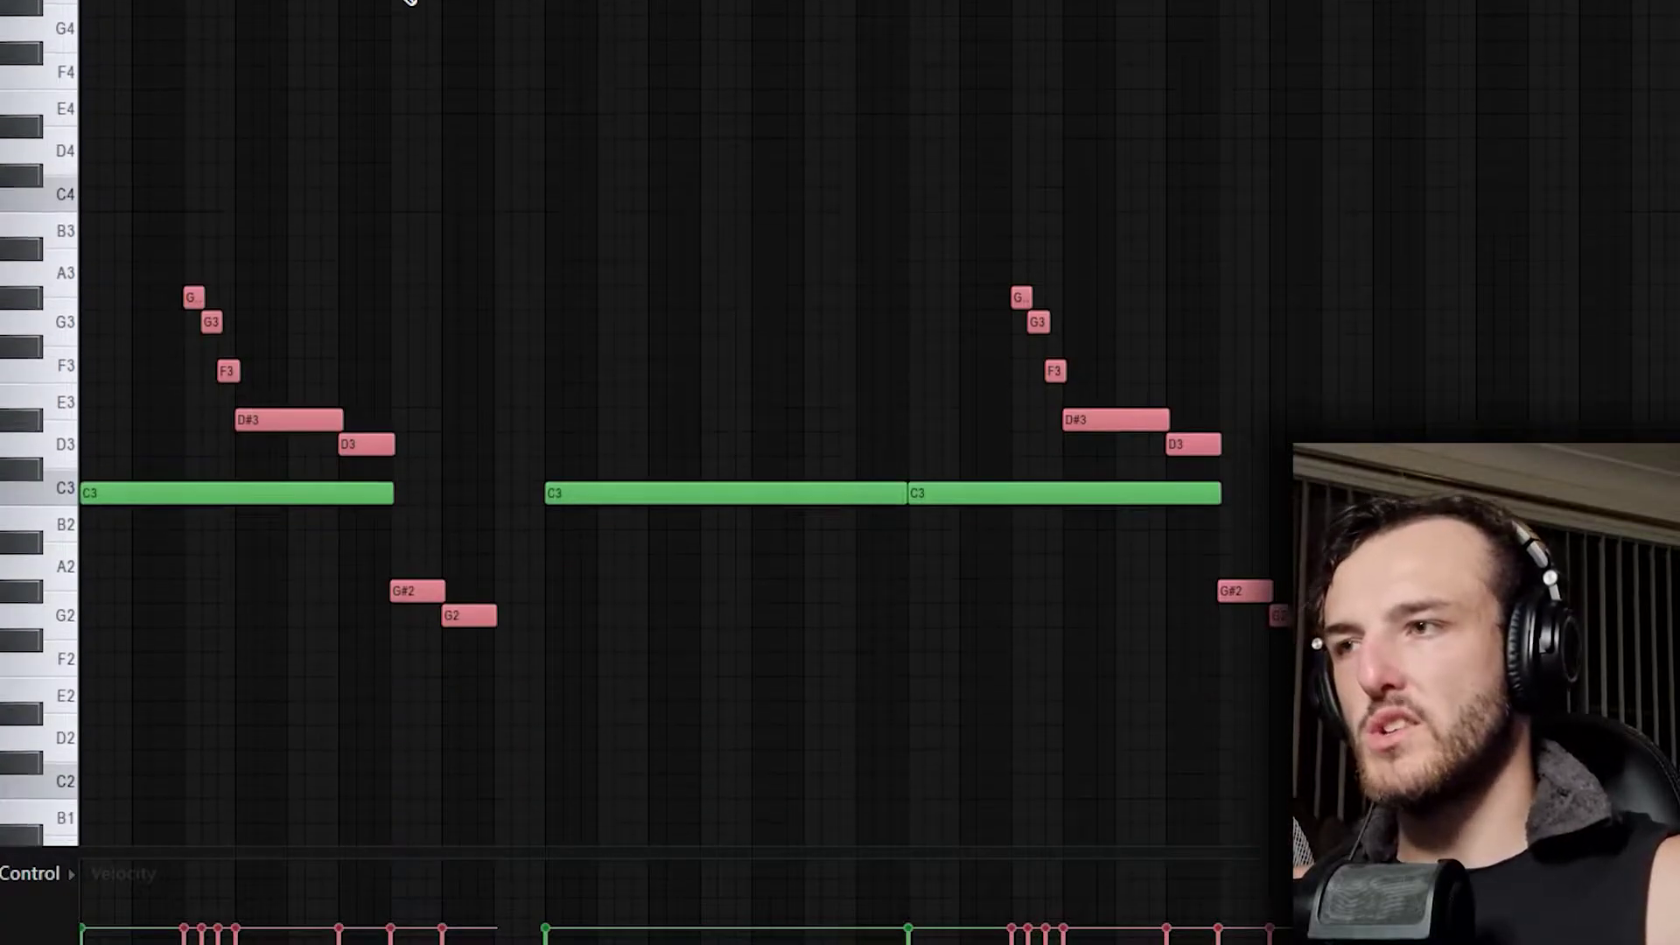
Examine the long C3 bass notes and the descending phrases in the first melody's piano roll
{"action": "scroll", "coordinate": [270, 386], "scroll_direction": "up", "scroll_amount": 2}
{"action": "scroll", "coordinate": [709, 214], "scroll_direction": "up", "scroll_amount": 2}
{"action": "scroll", "coordinate": [362, 323], "scroll_direction": "down", "scroll_amount": 2}
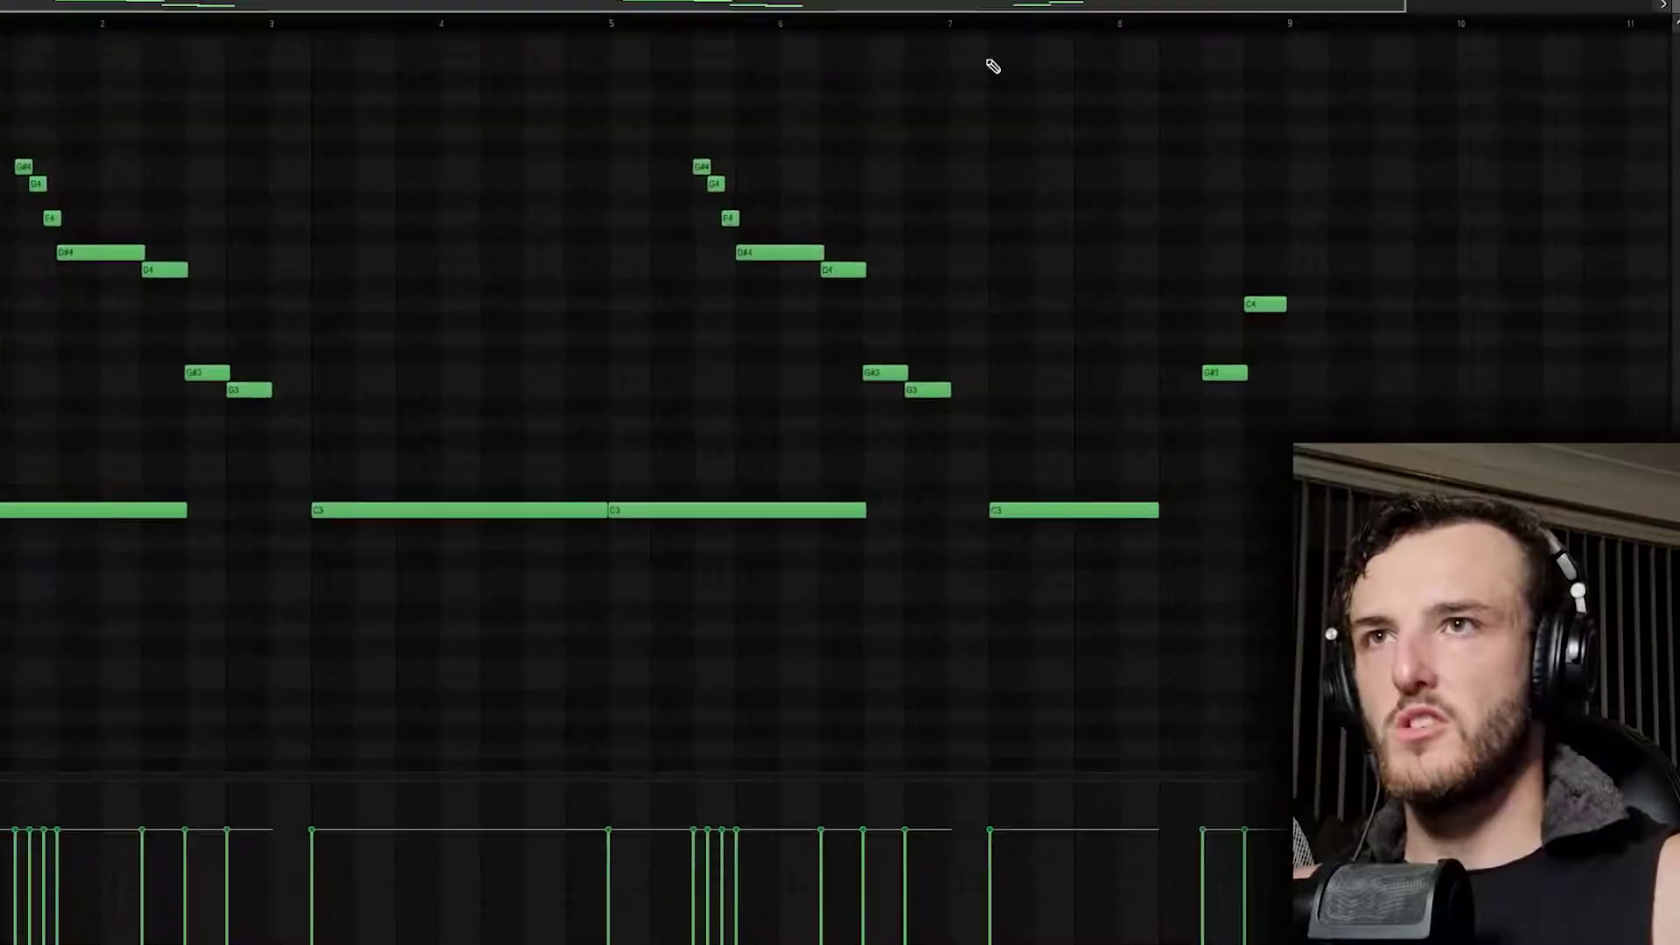
{"action": "left_click_drag", "start_coordinate": [993, 65], "coordinate": [315, 533]}
{"action": "left_click_drag", "start_coordinate": [1235, 228], "coordinate": [1298, 305]}
{"action": "left_click_drag", "start_coordinate": [1014, 284], "coordinate": [1015, 289]}
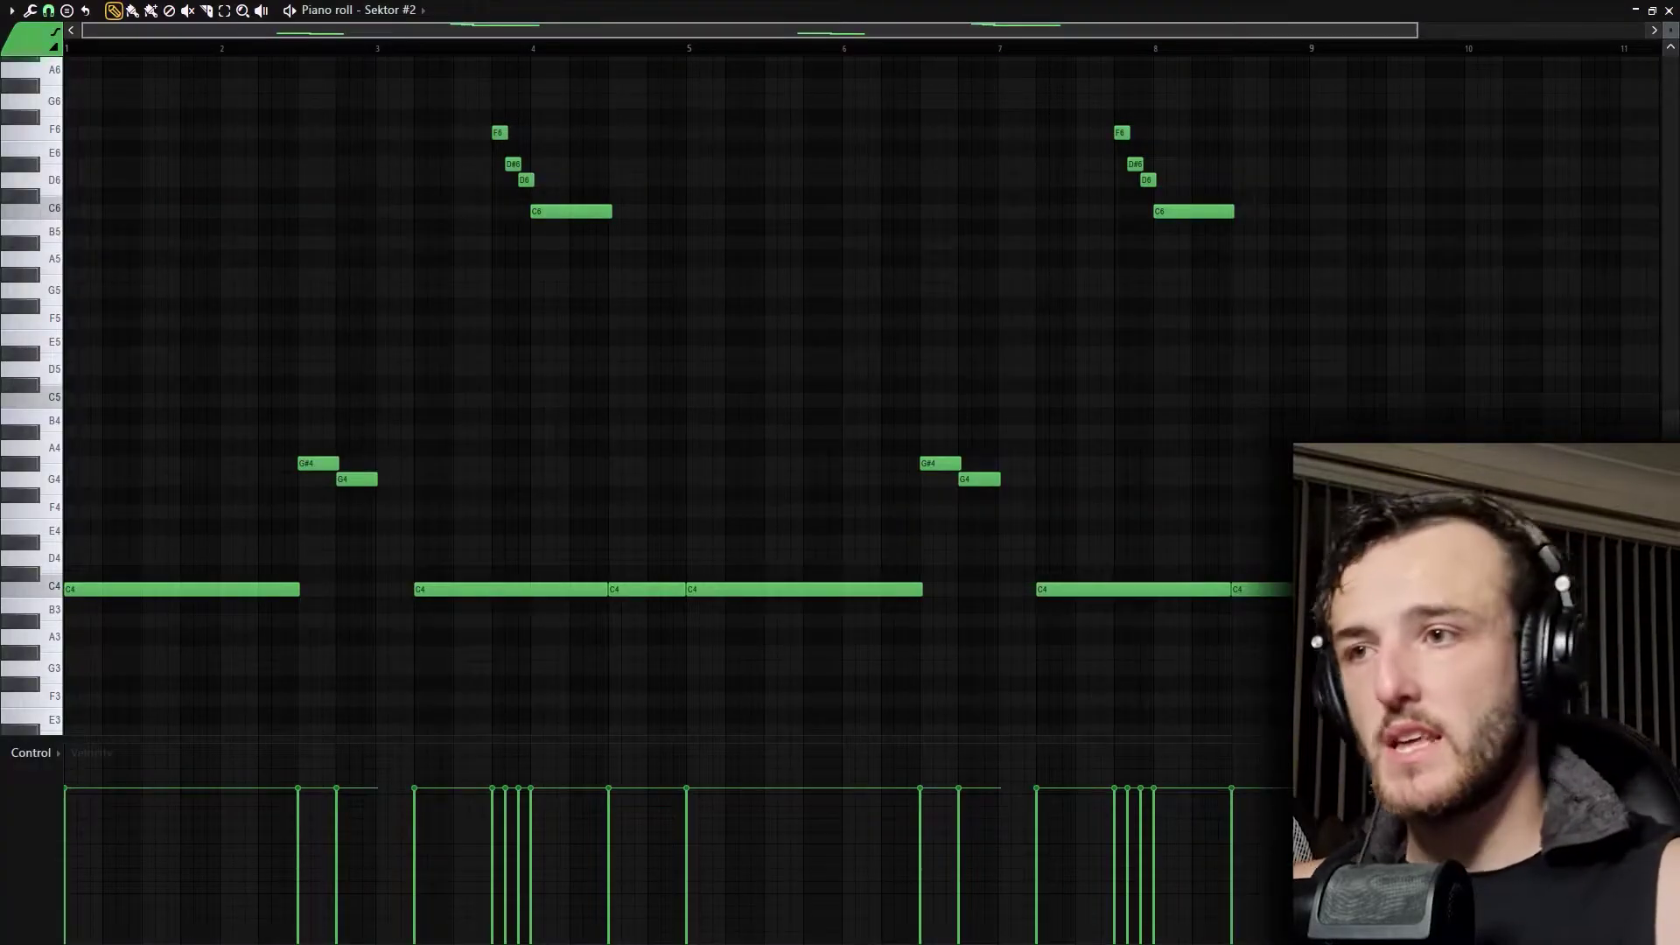
Examine the Sektor #2 piano roll, comparing the long C4 notes, the G#4 and G4 pairs and the high phrases around C6
{"action": "left_click_drag", "start_coordinate": [1260, 675], "coordinate": [67, 555]}
{"action": "left_click", "coordinate": [380, 513]}
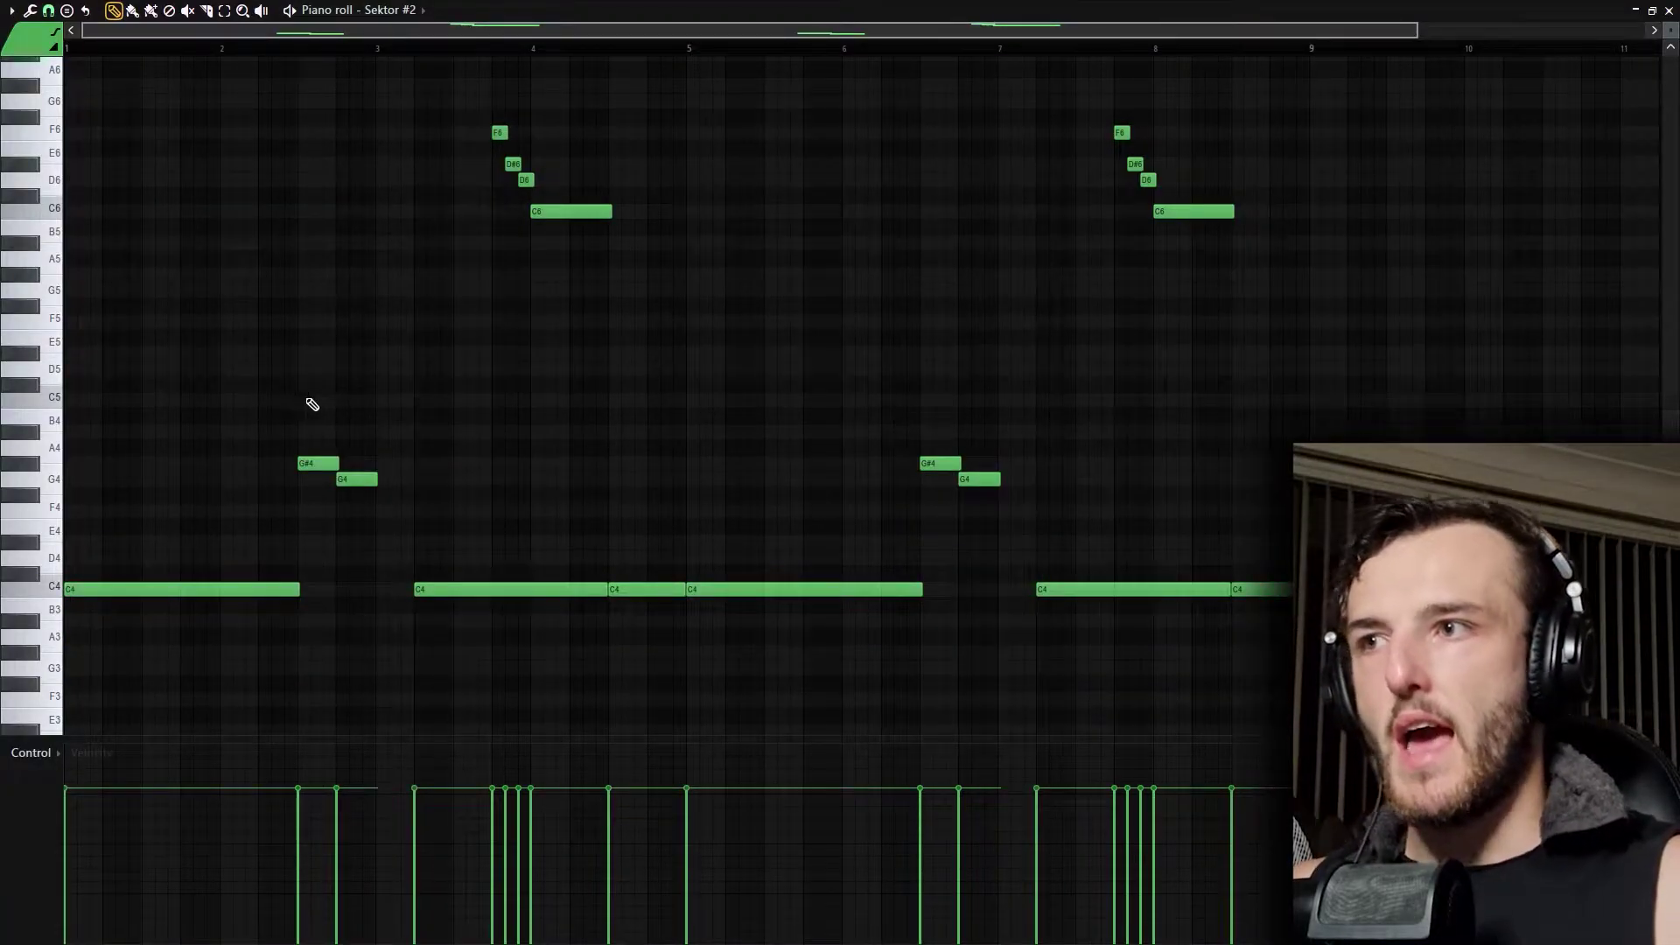
{"action": "left_click_drag", "start_coordinate": [306, 396], "coordinate": [393, 560]}
{"action": "left_click_drag", "start_coordinate": [906, 394], "coordinate": [1065, 553]}
{"action": "left_click", "coordinate": [219, 167]}
{"action": "scroll", "coordinate": [219, 166], "scroll_direction": "up", "scroll_amount": 3}
{"action": "left_click_drag", "start_coordinate": [328, 76], "coordinate": [683, 326]}
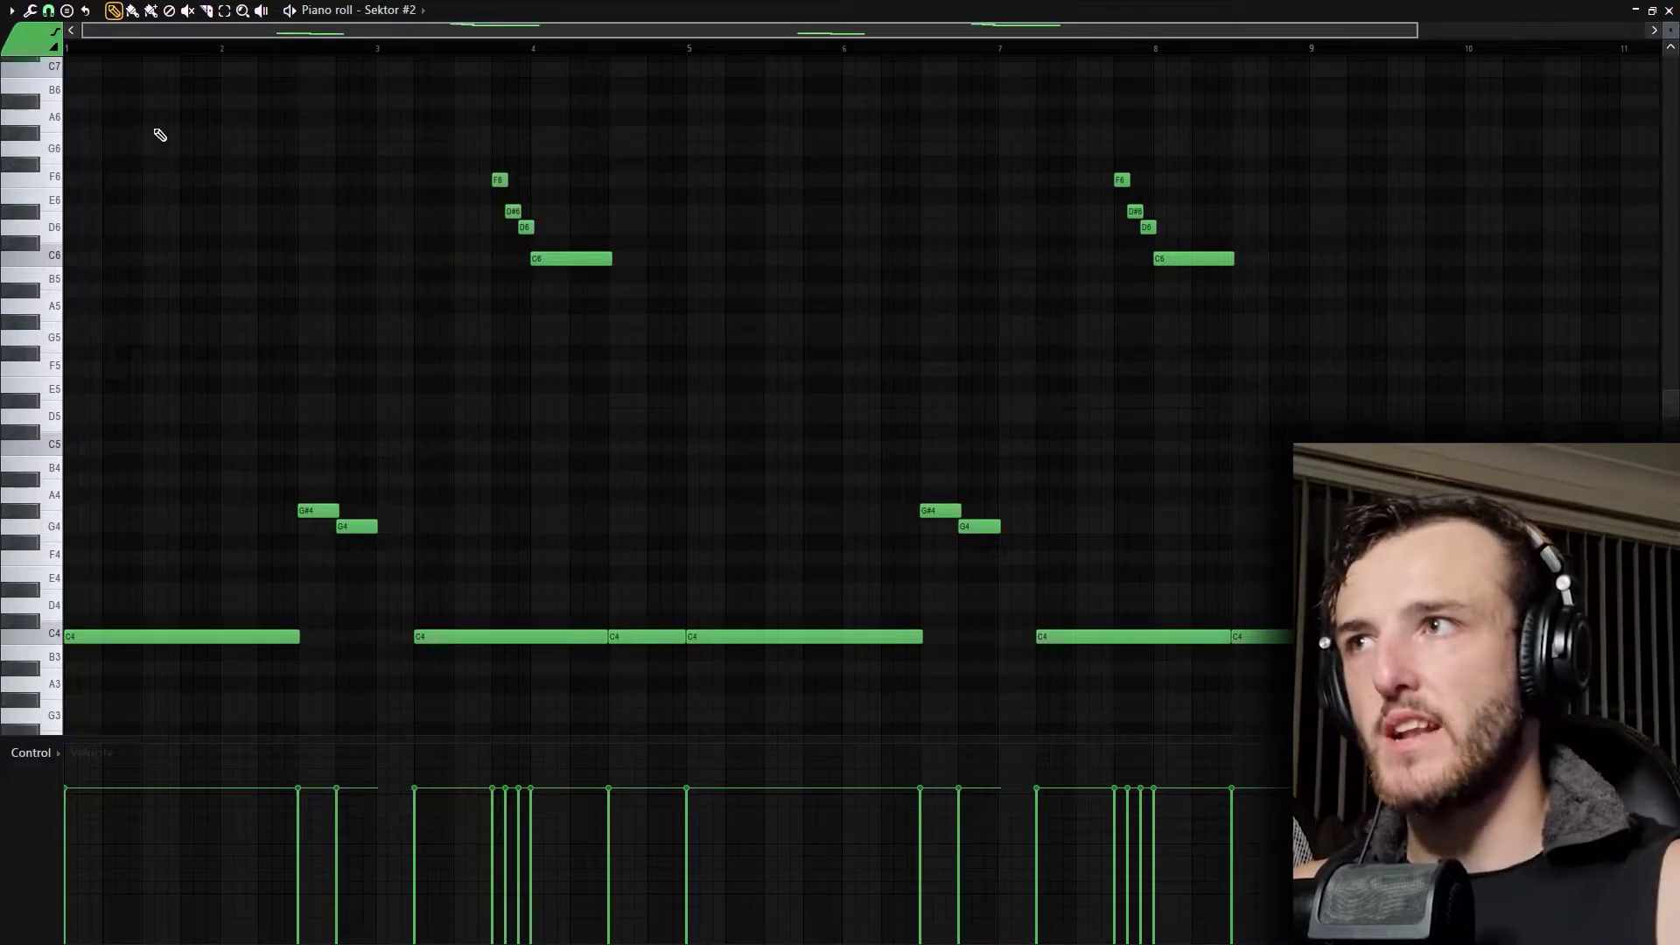
{"action": "left_click_drag", "start_coordinate": [146, 217], "coordinate": [333, 343]}
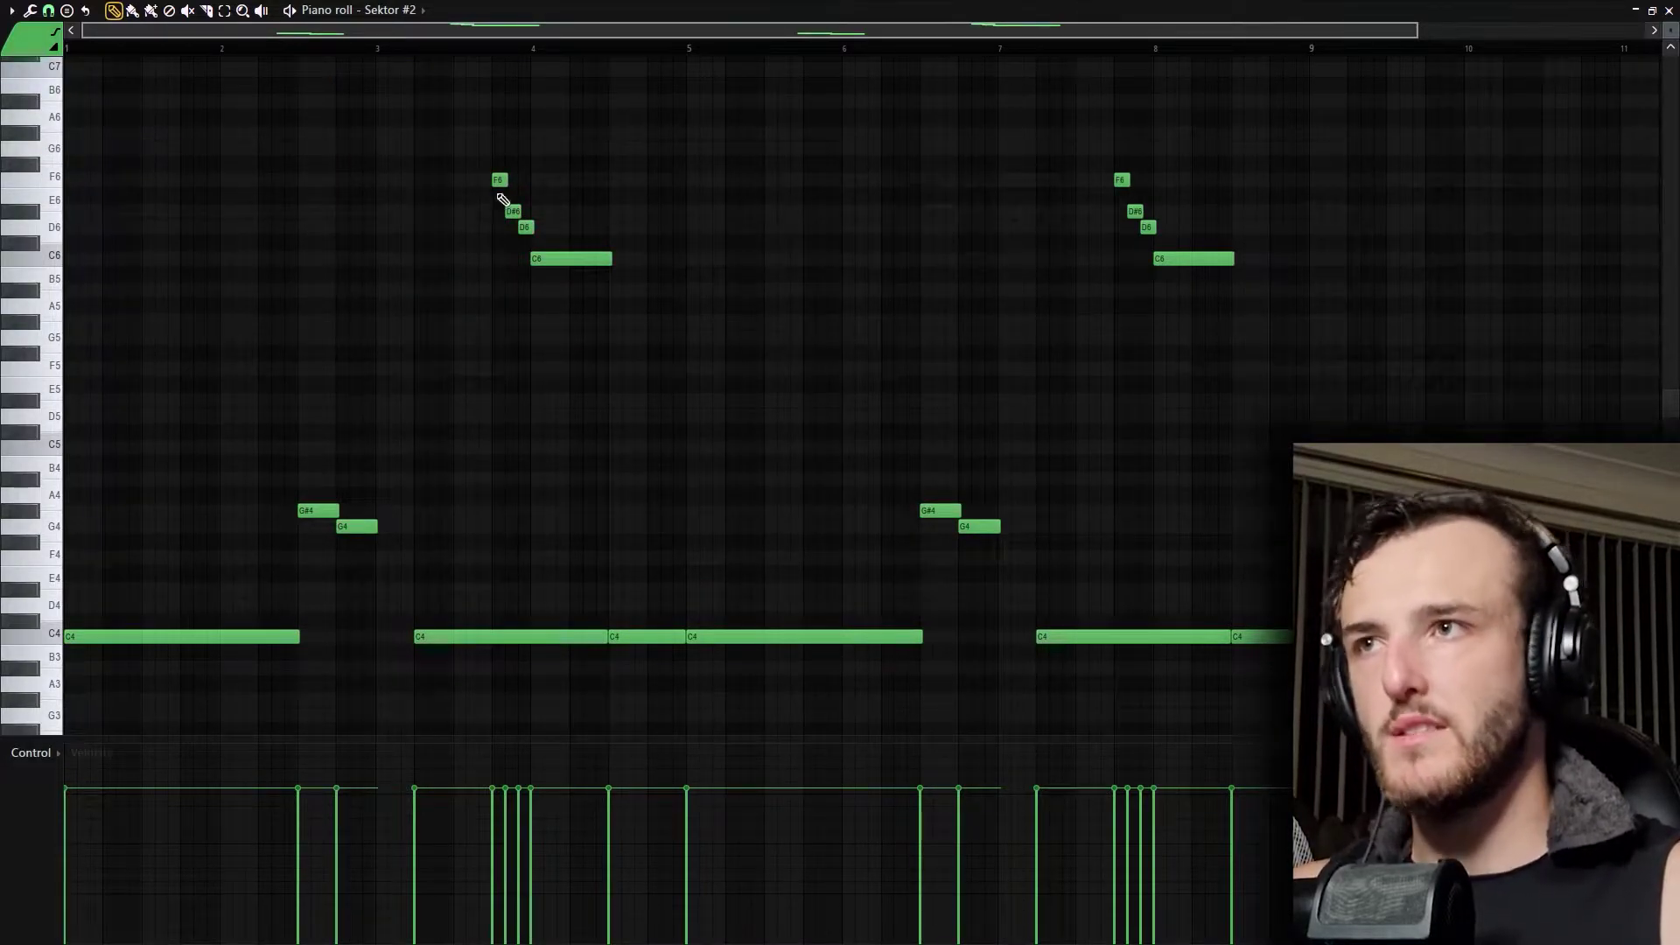
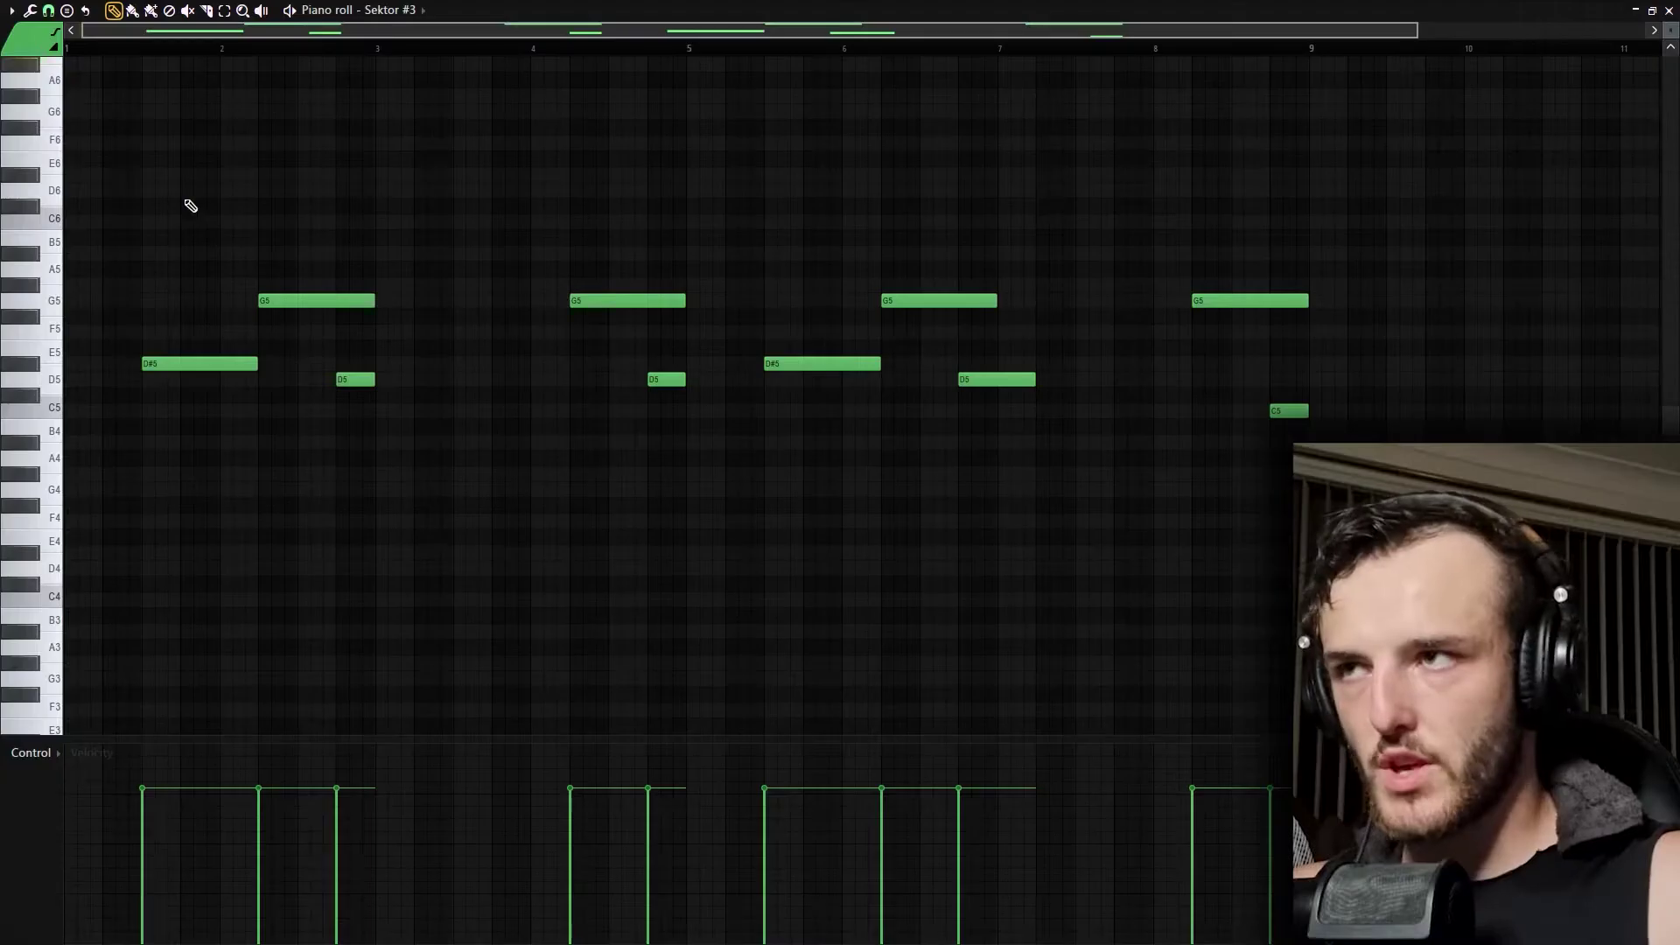
Highlight the Sektor #3 notes before bar 8 and the closing G5 and C5 notes in turn
{"action": "left_click_drag", "start_coordinate": [182, 189], "coordinate": [1062, 524]}
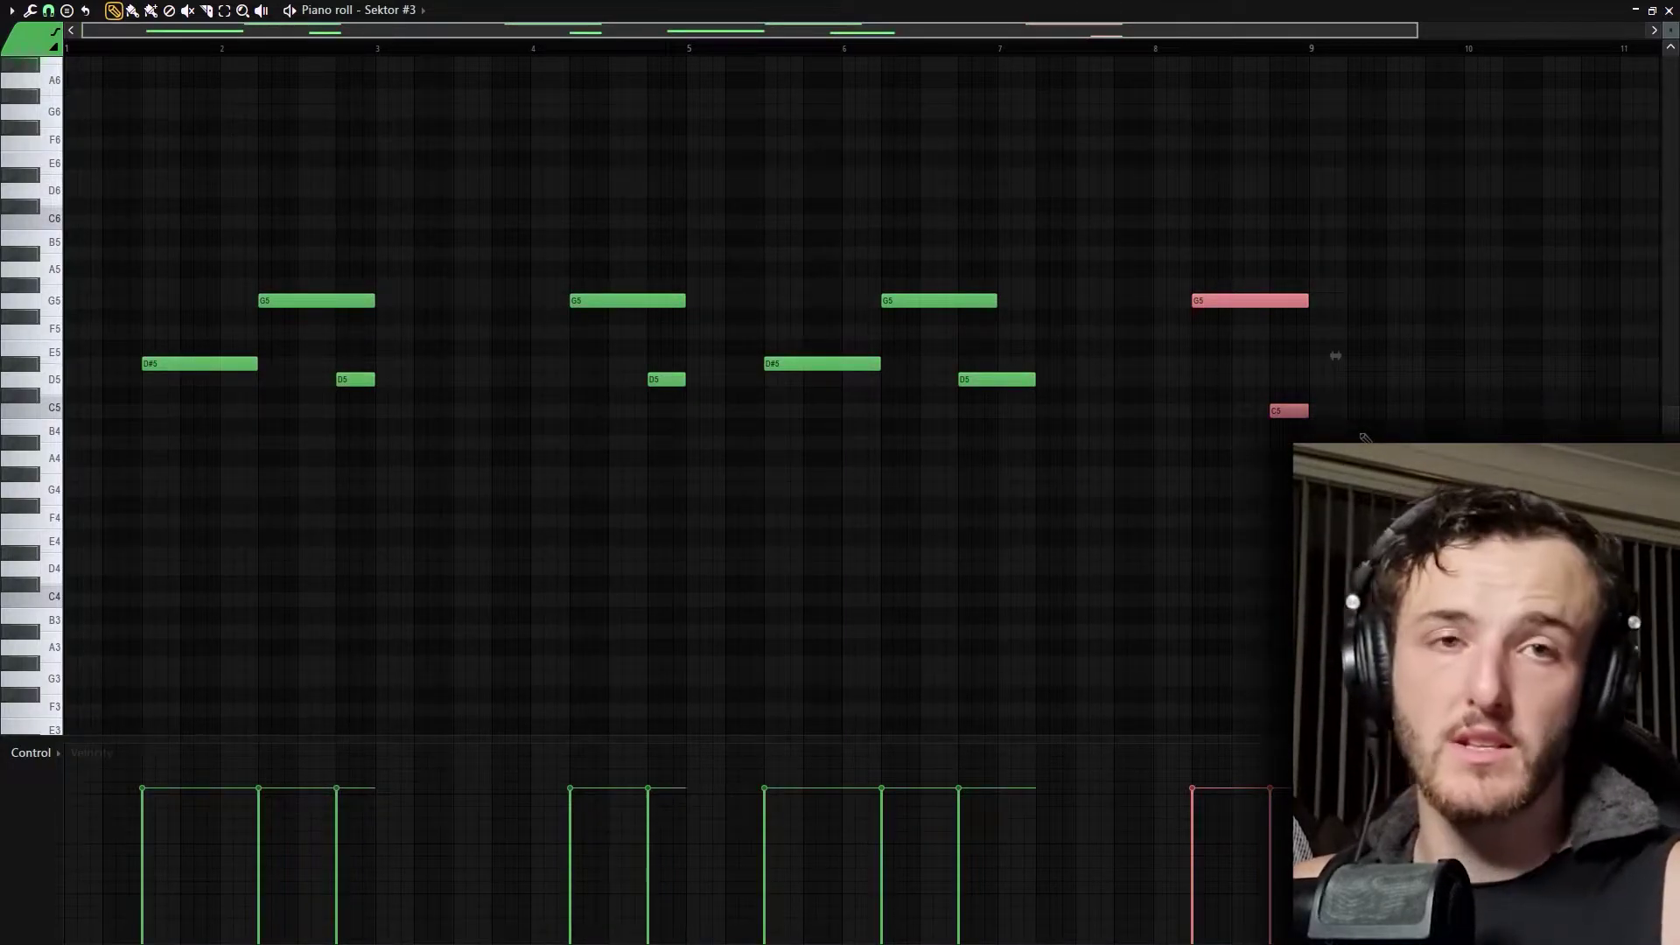
{"action": "left_click_drag", "start_coordinate": [330, 329], "coordinate": [1081, 432]}
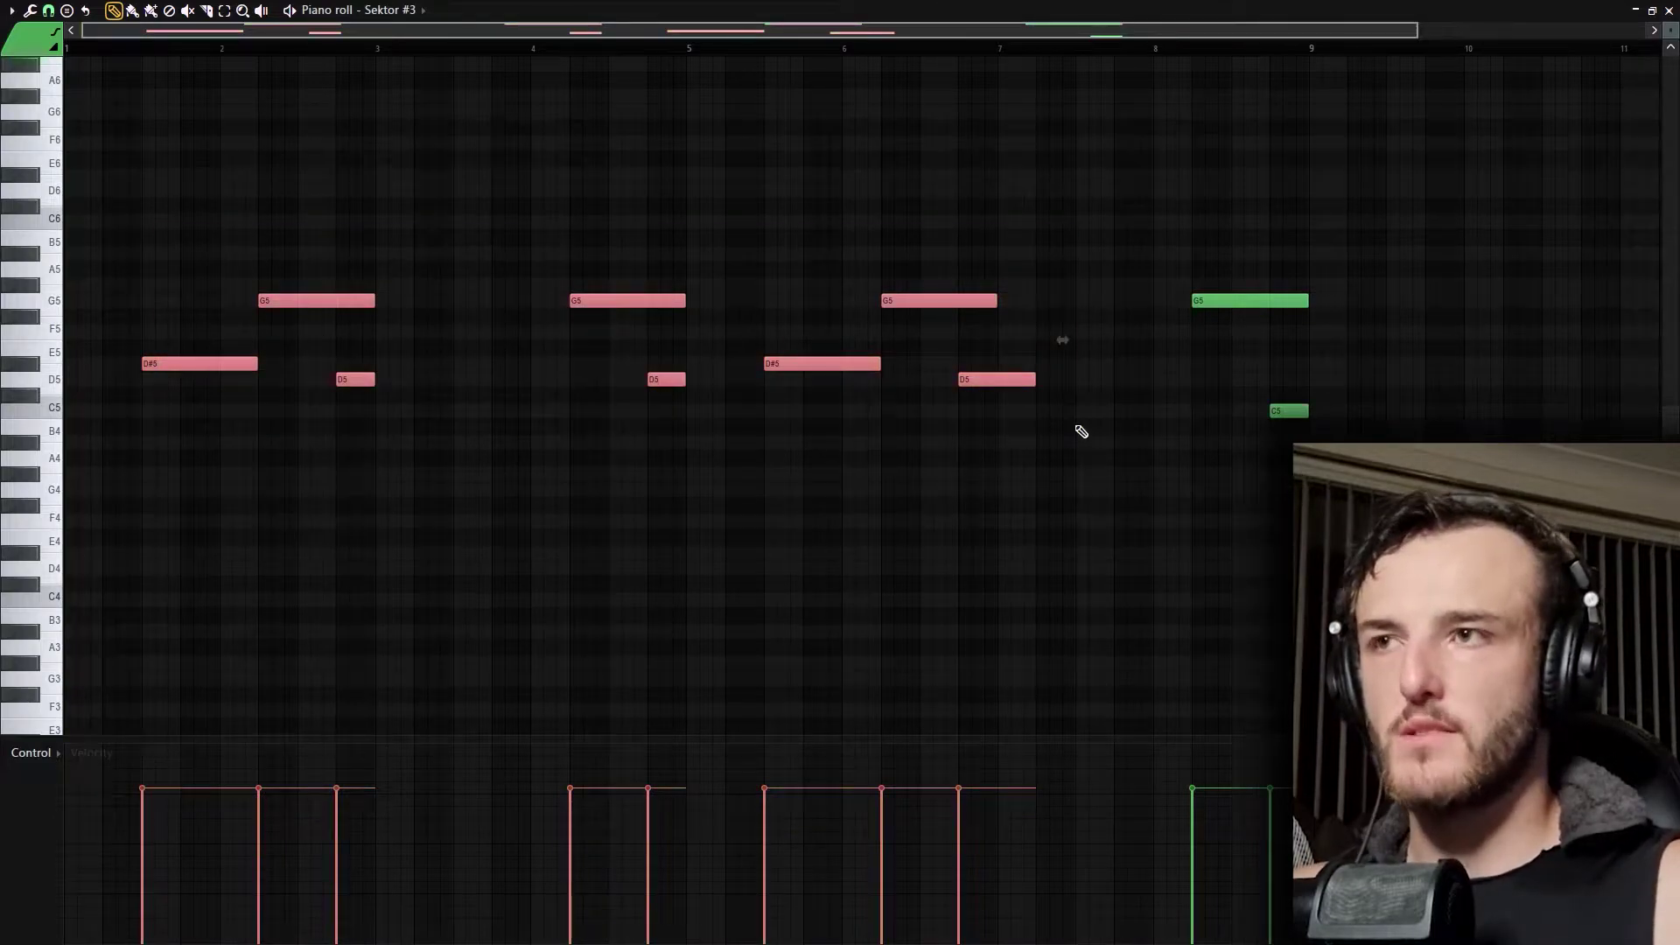
{"action": "left_click_drag", "start_coordinate": [1092, 167], "coordinate": [1321, 465]}
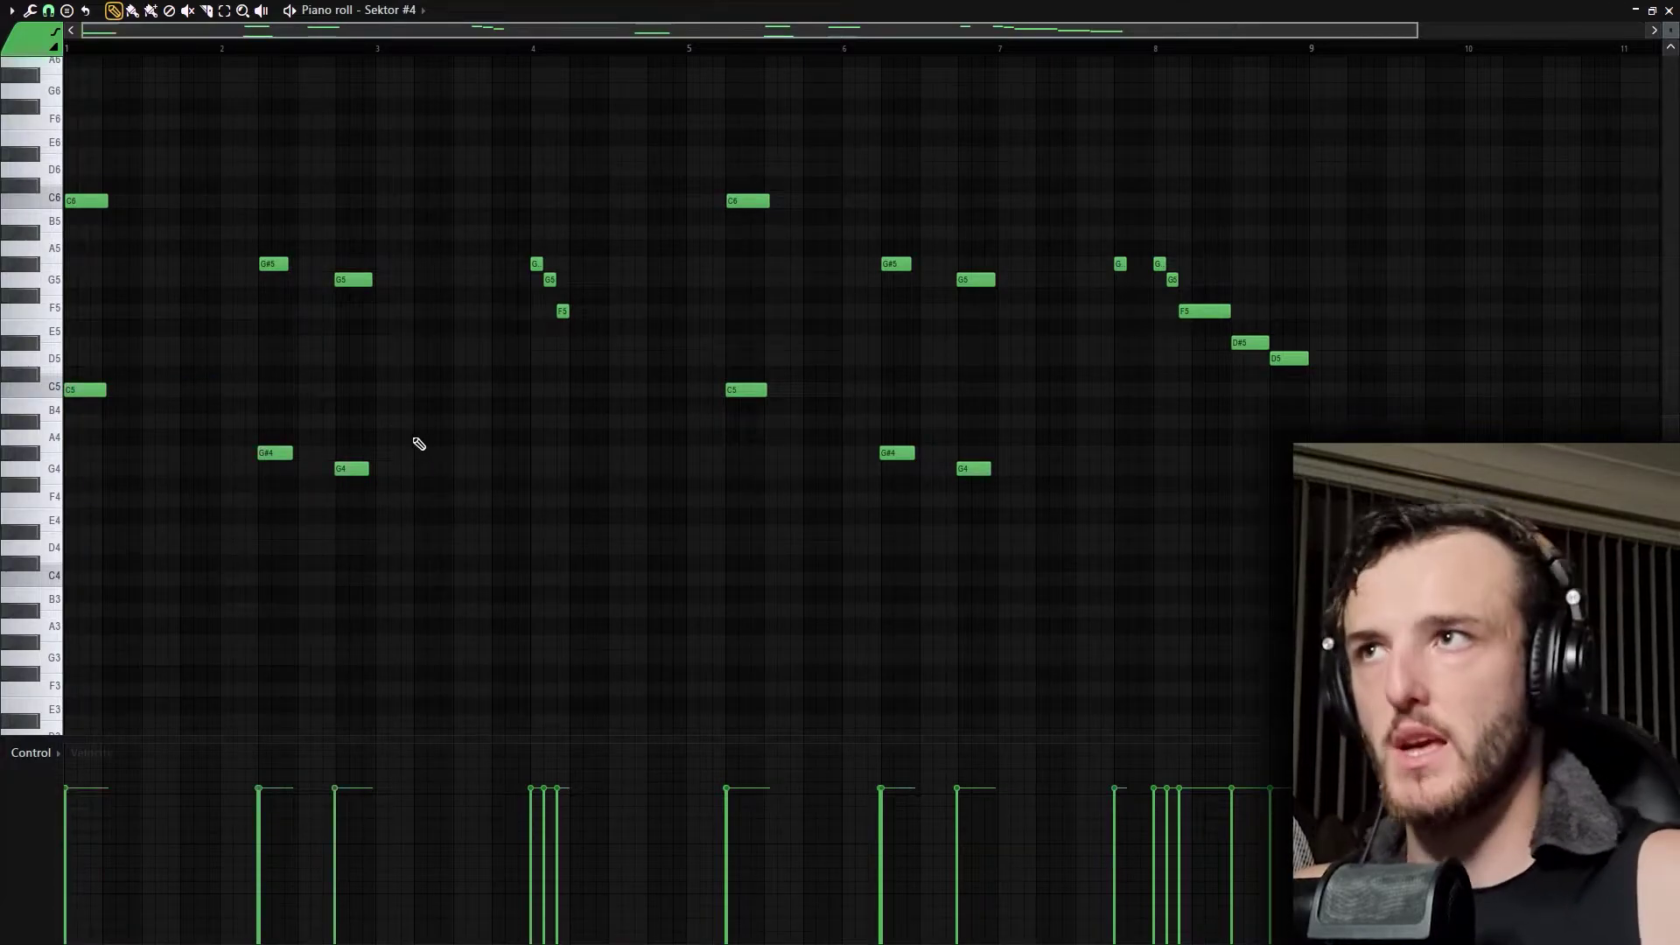
Play the Sektor #4 pattern to its end and switch to the Sektor #5 piano roll
{"action": "key", "text": "space"}
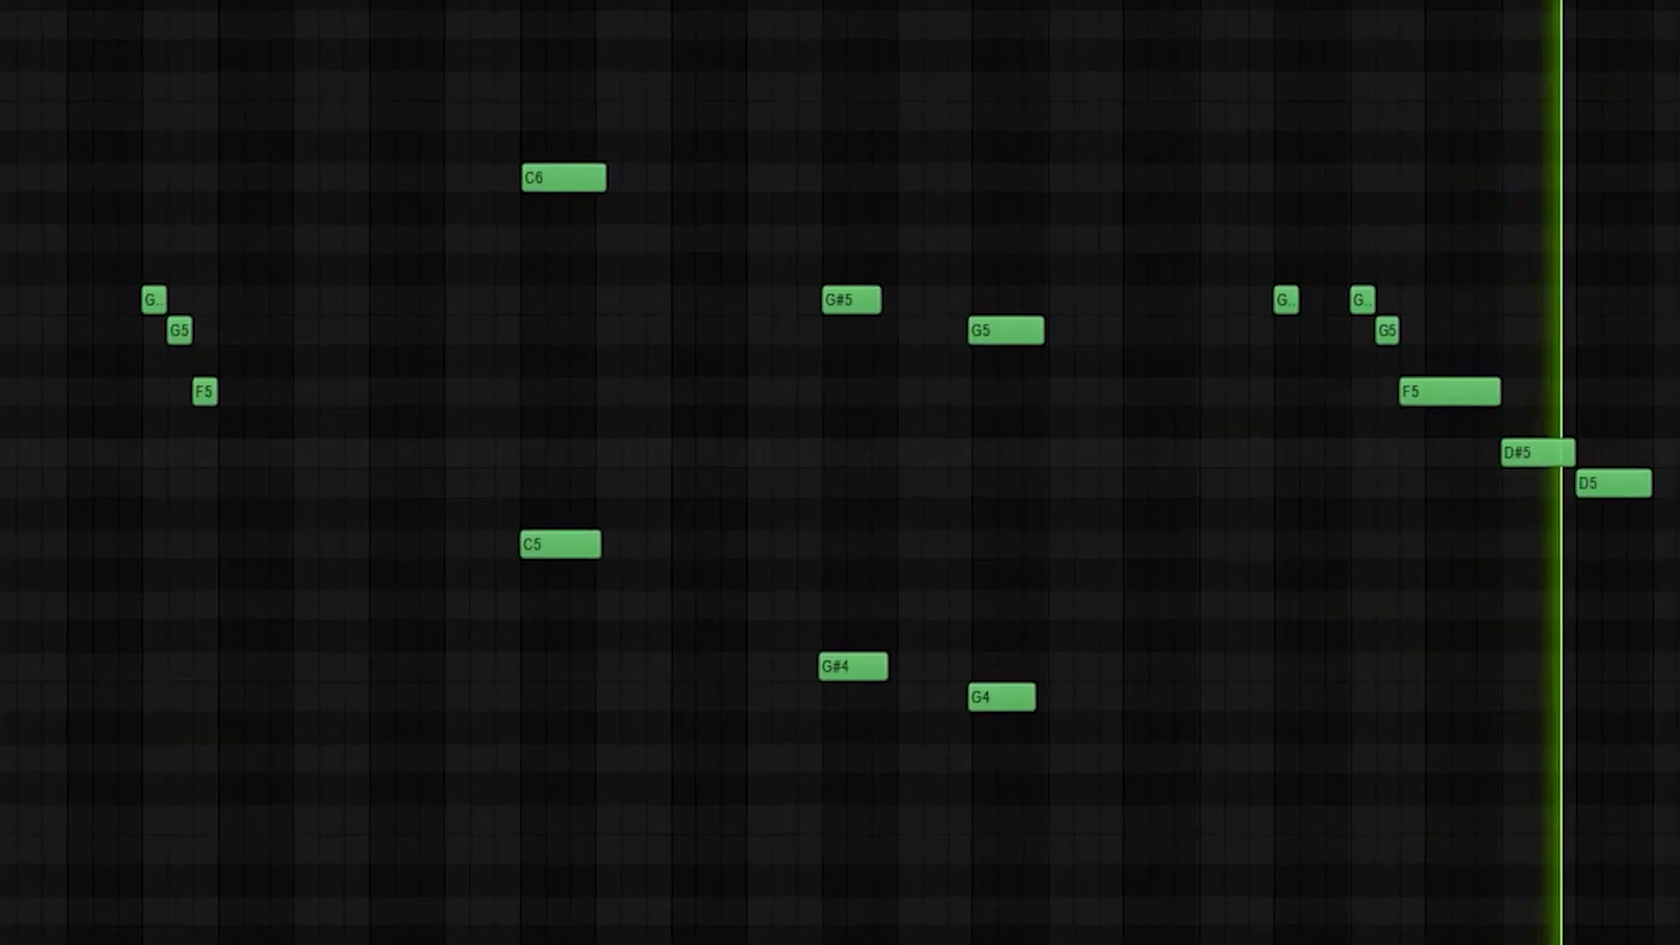
{"action": "key", "text": "space"}
{"action": "key", "text": "F6"}
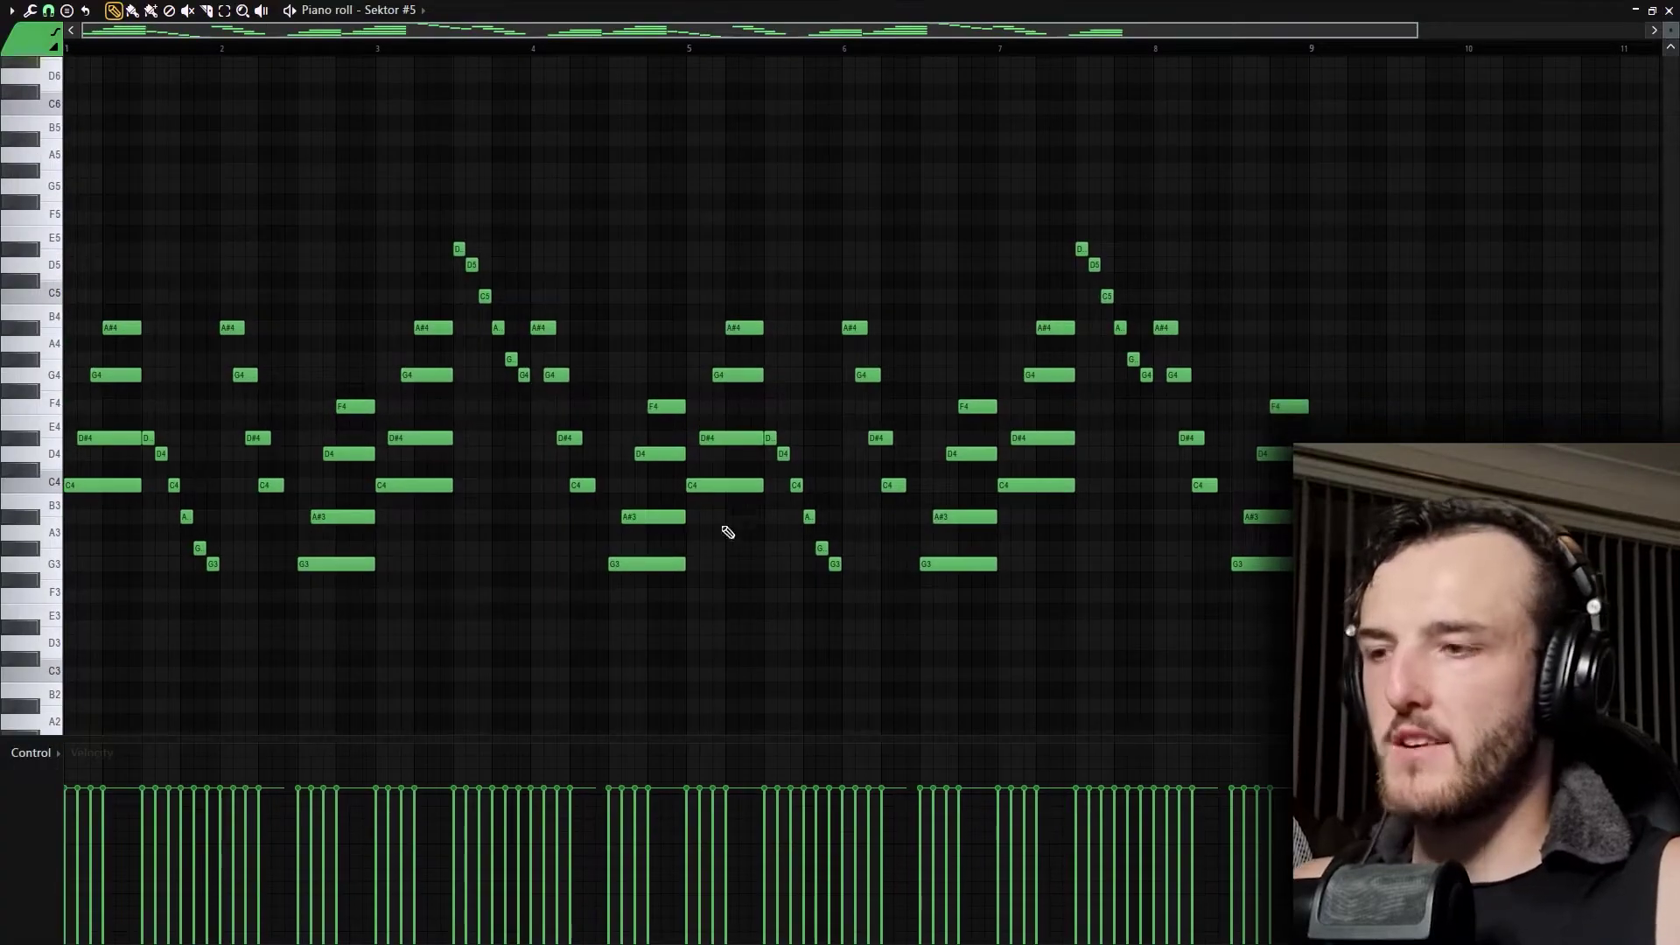
Highlight the rising chord stacks in Sektor #5 and the descending A#4 to C4 notes at bar 2
{"action": "scroll", "coordinate": [589, 510], "scroll_direction": "down", "scroll_amount": 3}
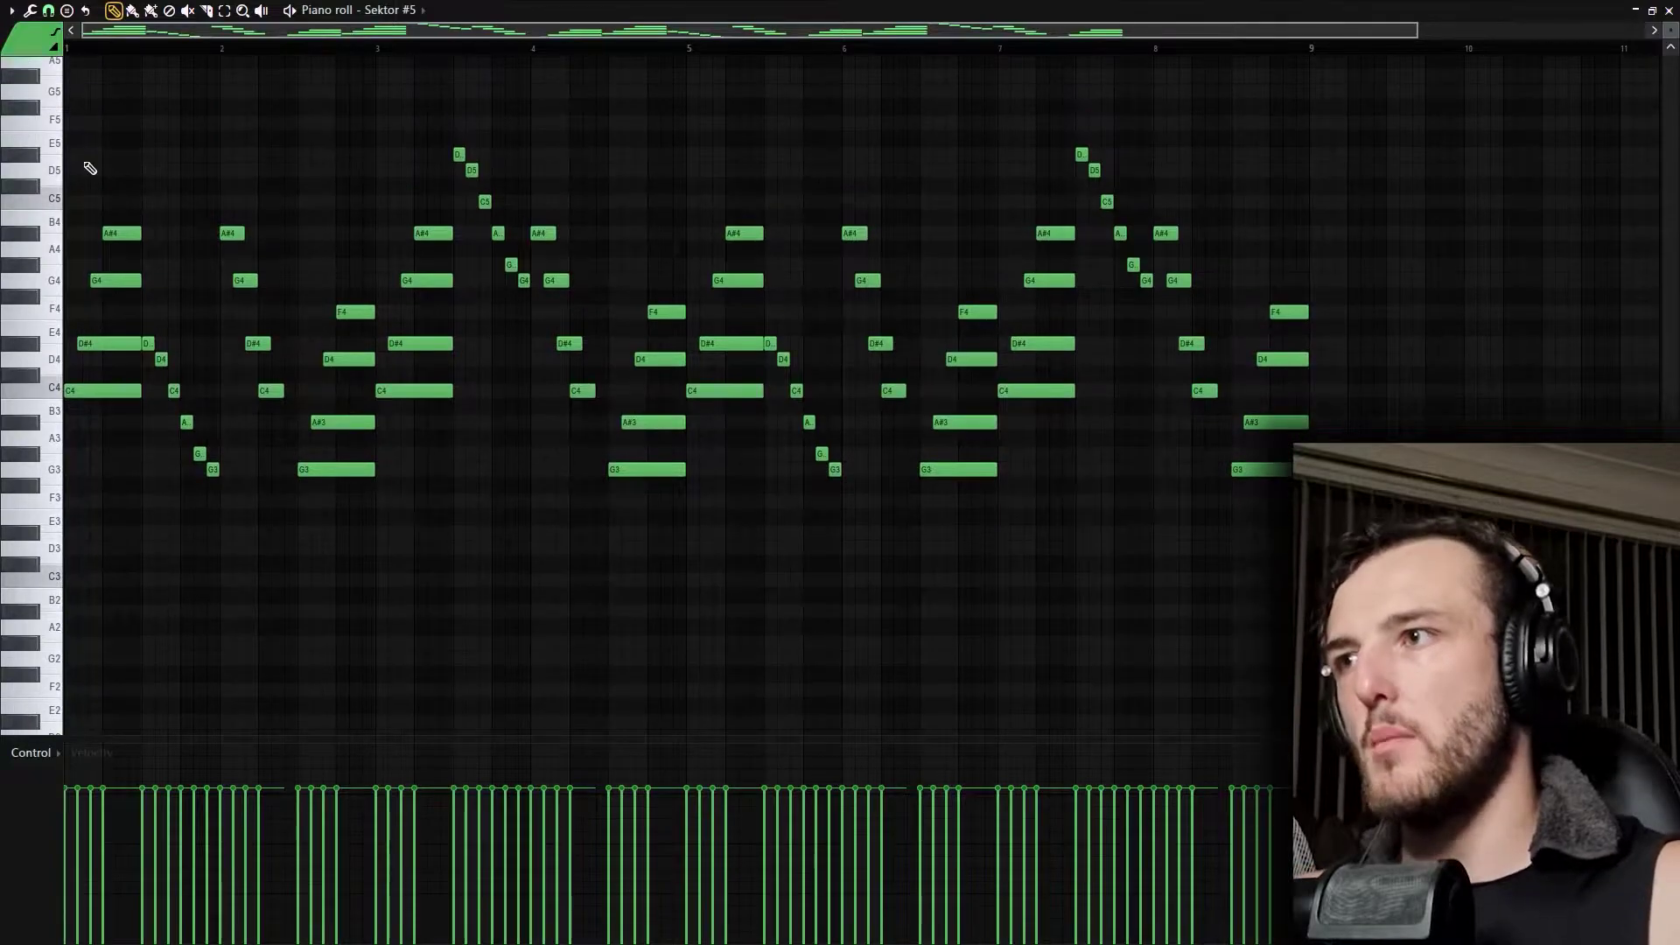
{"action": "left_click_drag", "start_coordinate": [127, 492], "coordinate": [128, 493]}
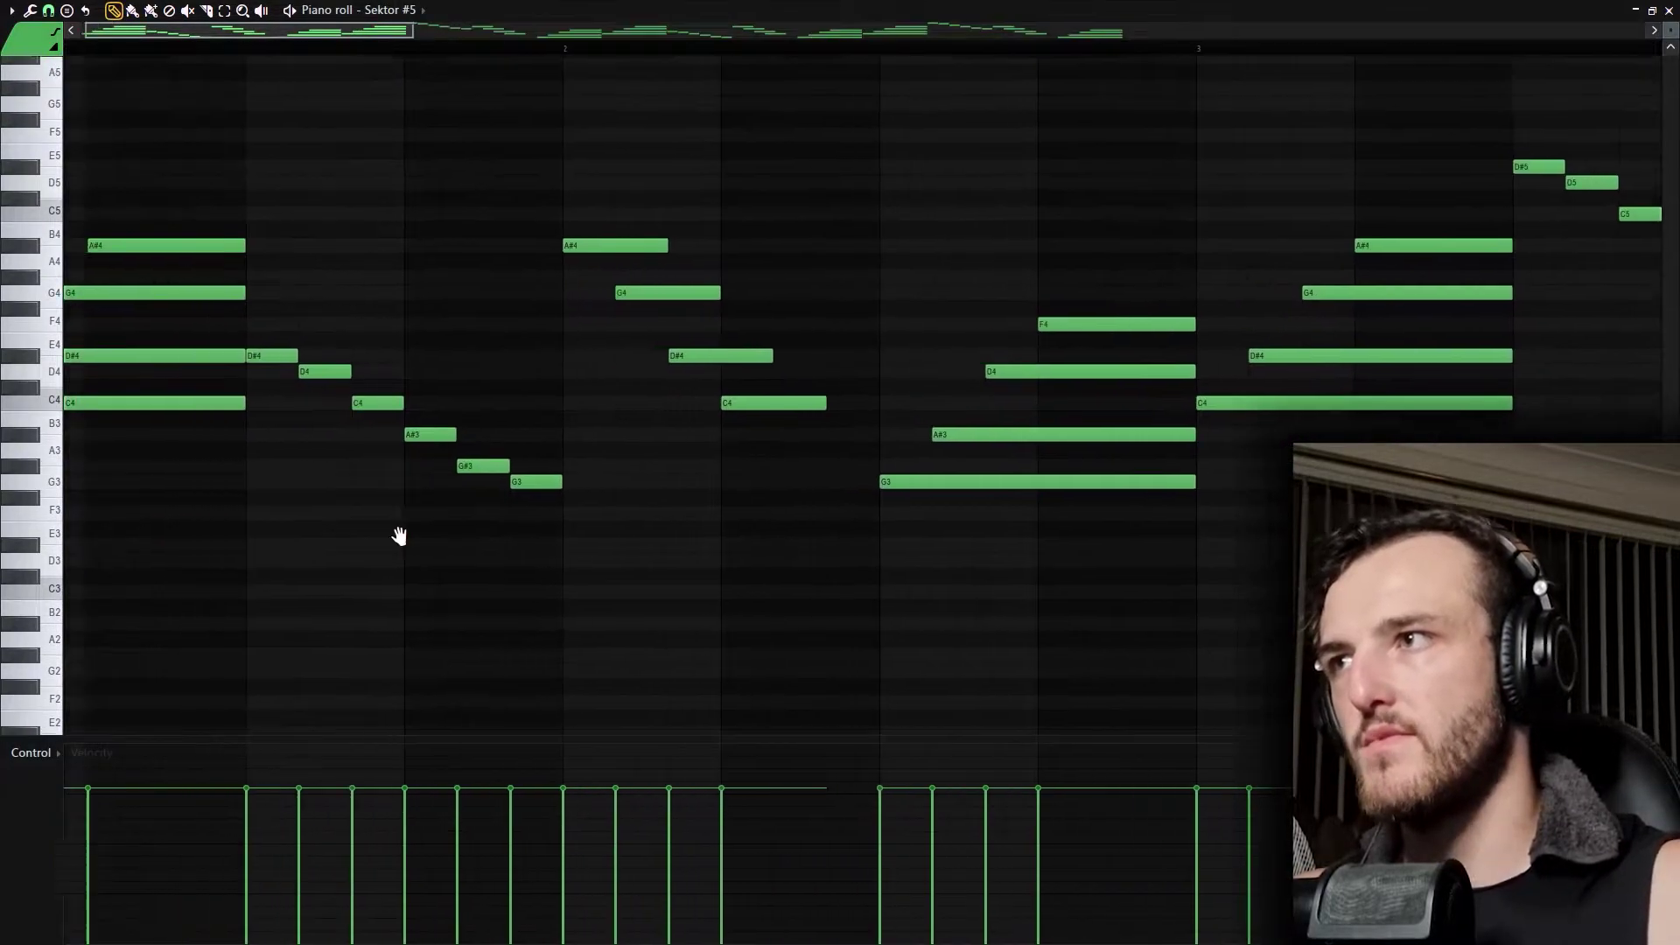
{"action": "left_click_drag", "start_coordinate": [104, 181], "coordinate": [341, 533]}
{"action": "scroll", "coordinate": [375, 551], "scroll_direction": "down", "scroll_amount": 5}
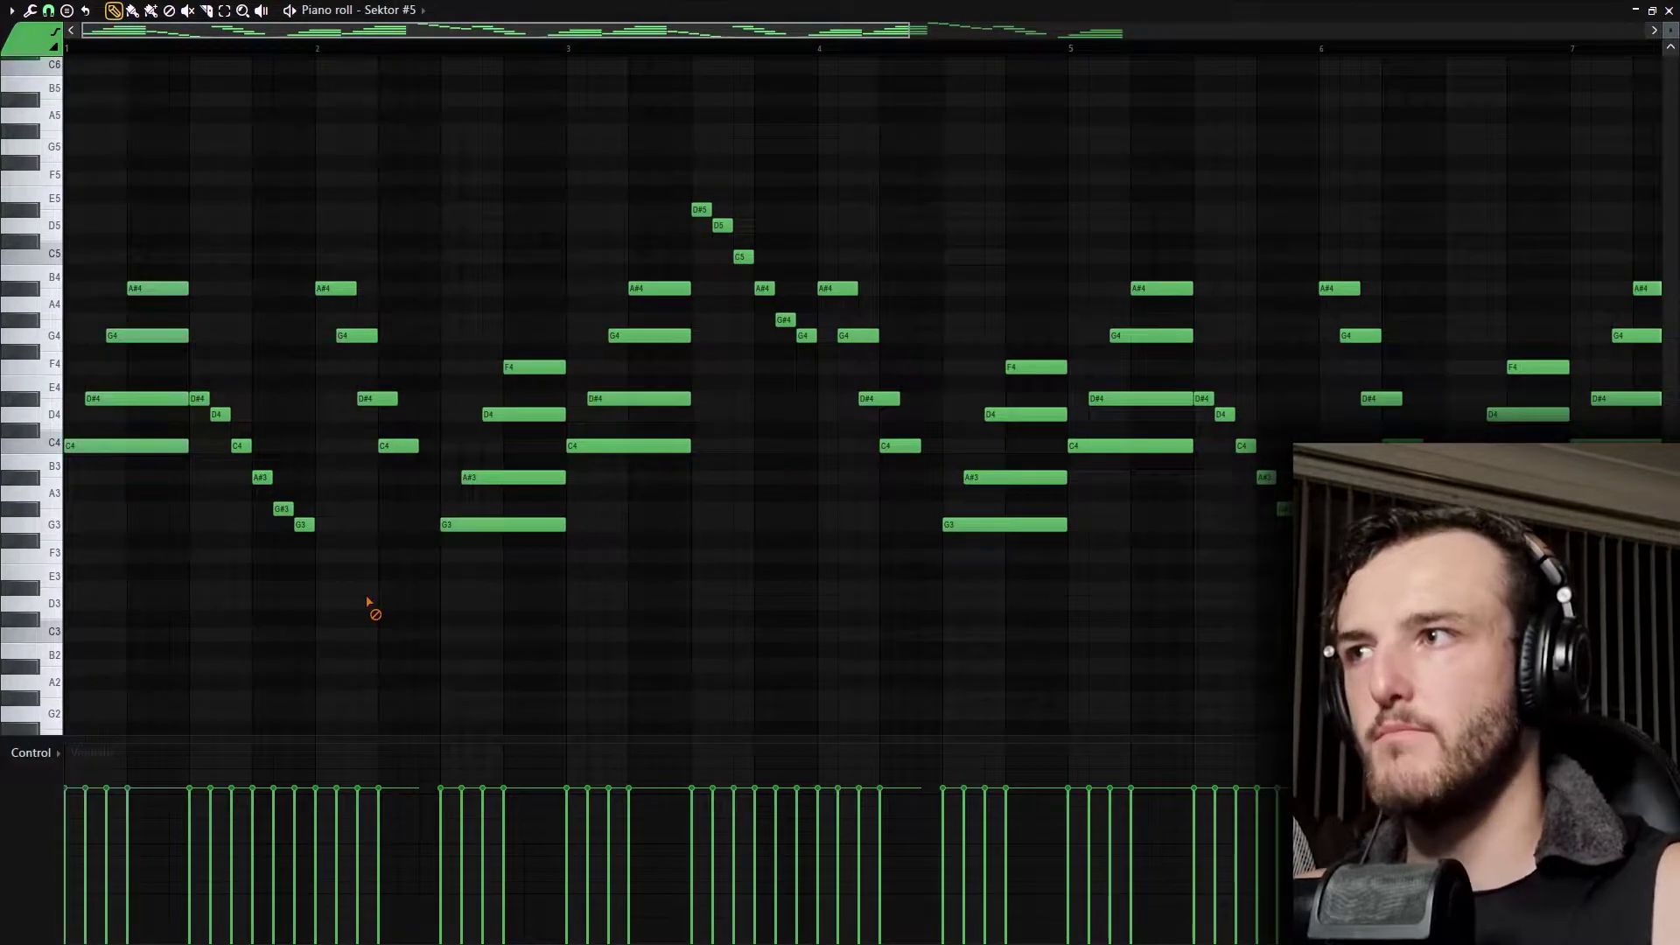
{"action": "left_click_drag", "start_coordinate": [244, 334], "coordinate": [312, 459]}
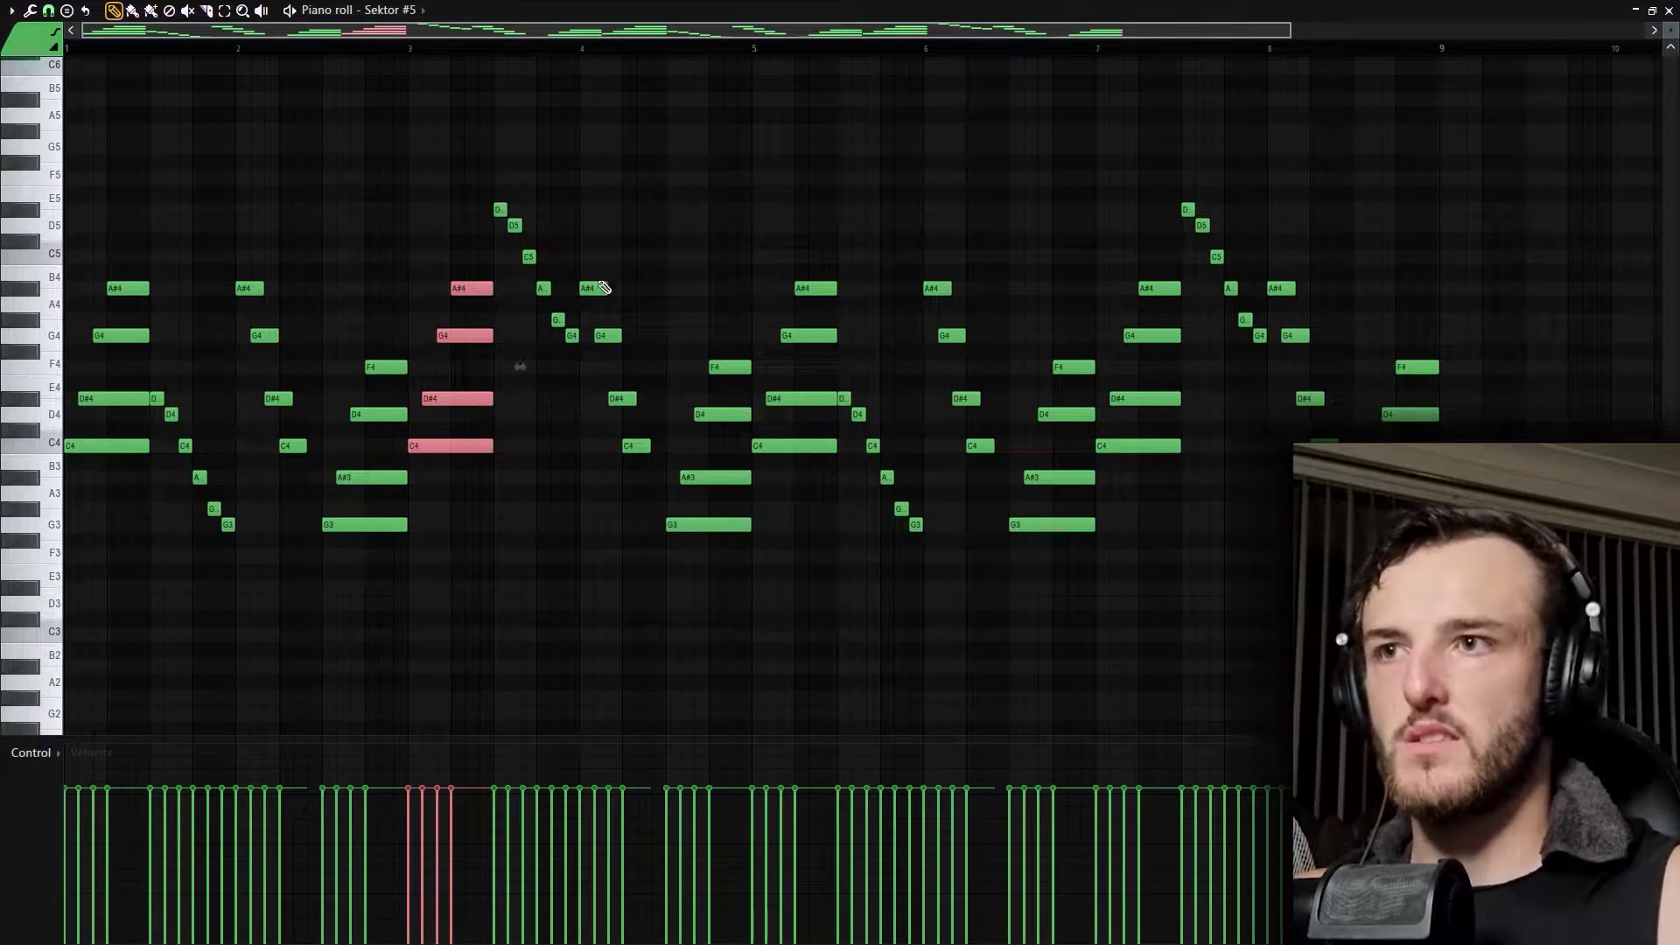
{"action": "left_click_drag", "start_coordinate": [235, 237], "coordinate": [334, 481]}
{"action": "left_click_drag", "start_coordinate": [233, 218], "coordinate": [306, 501]}
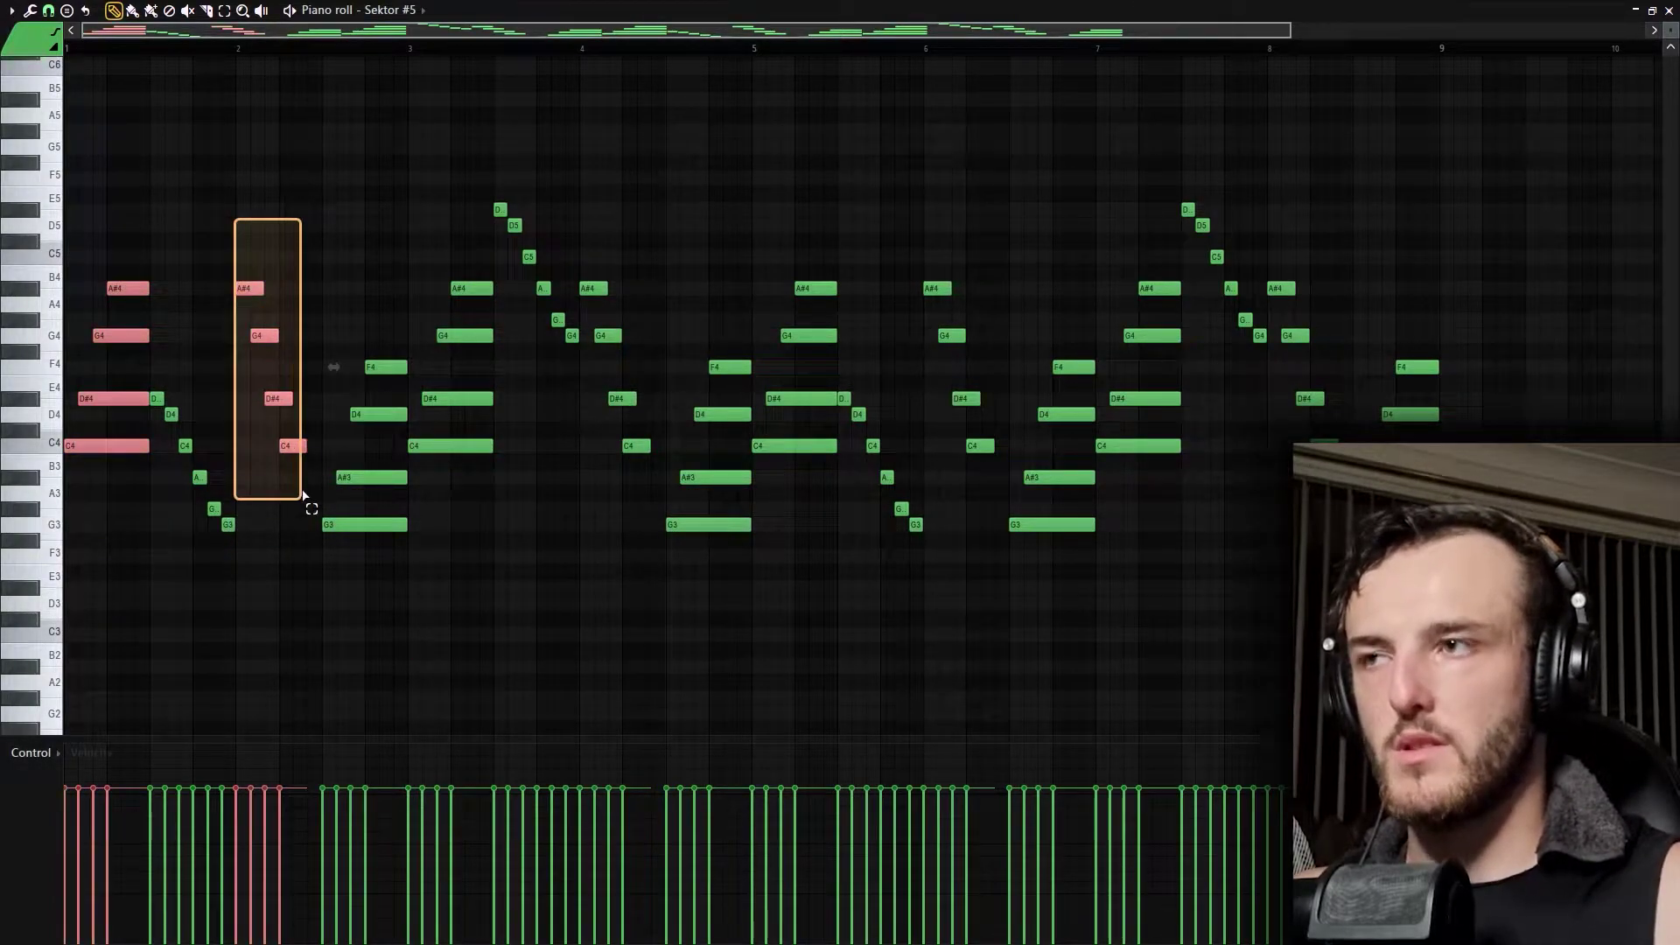
{"action": "left_click", "coordinate": [545, 612]}
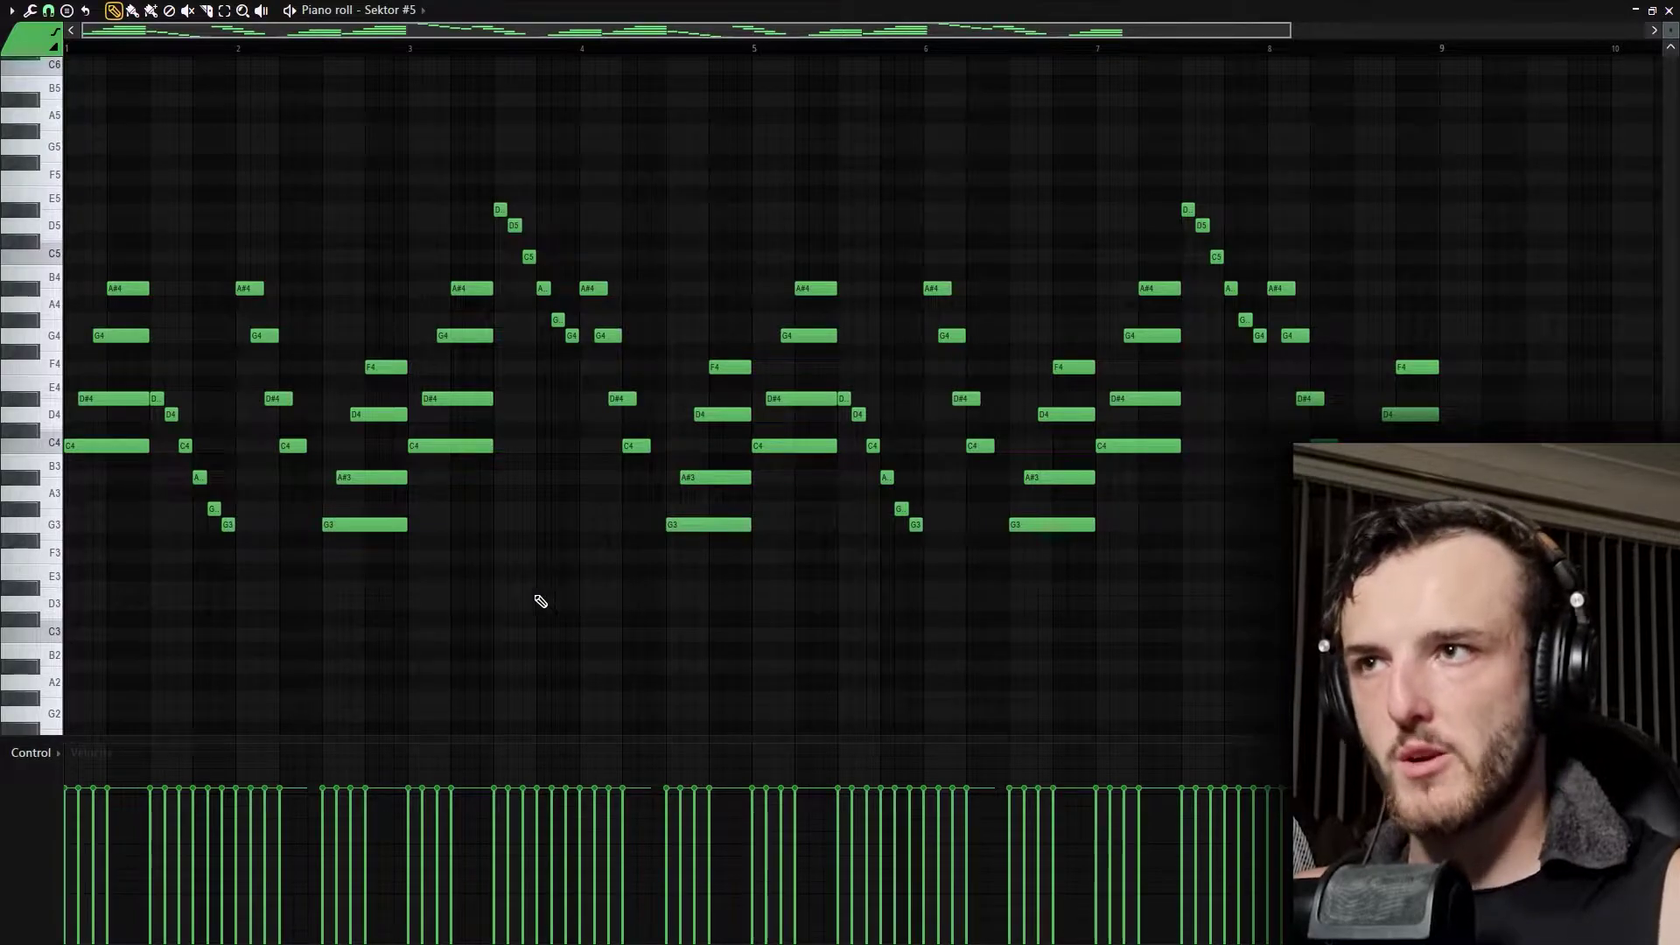
Highlight the descending D#4 to G3 run between the first chord and bar 2 in Sektor #5
{"action": "scroll", "coordinate": [218, 584], "scroll_direction": "up", "scroll_amount": 2}
{"action": "left_click_drag", "start_coordinate": [131, 345], "coordinate": [207, 574]}
{"action": "scroll", "coordinate": [350, 579], "scroll_direction": "up", "scroll_amount": 2}
{"action": "scroll", "coordinate": [469, 584], "scroll_direction": "up", "scroll_amount": 3}
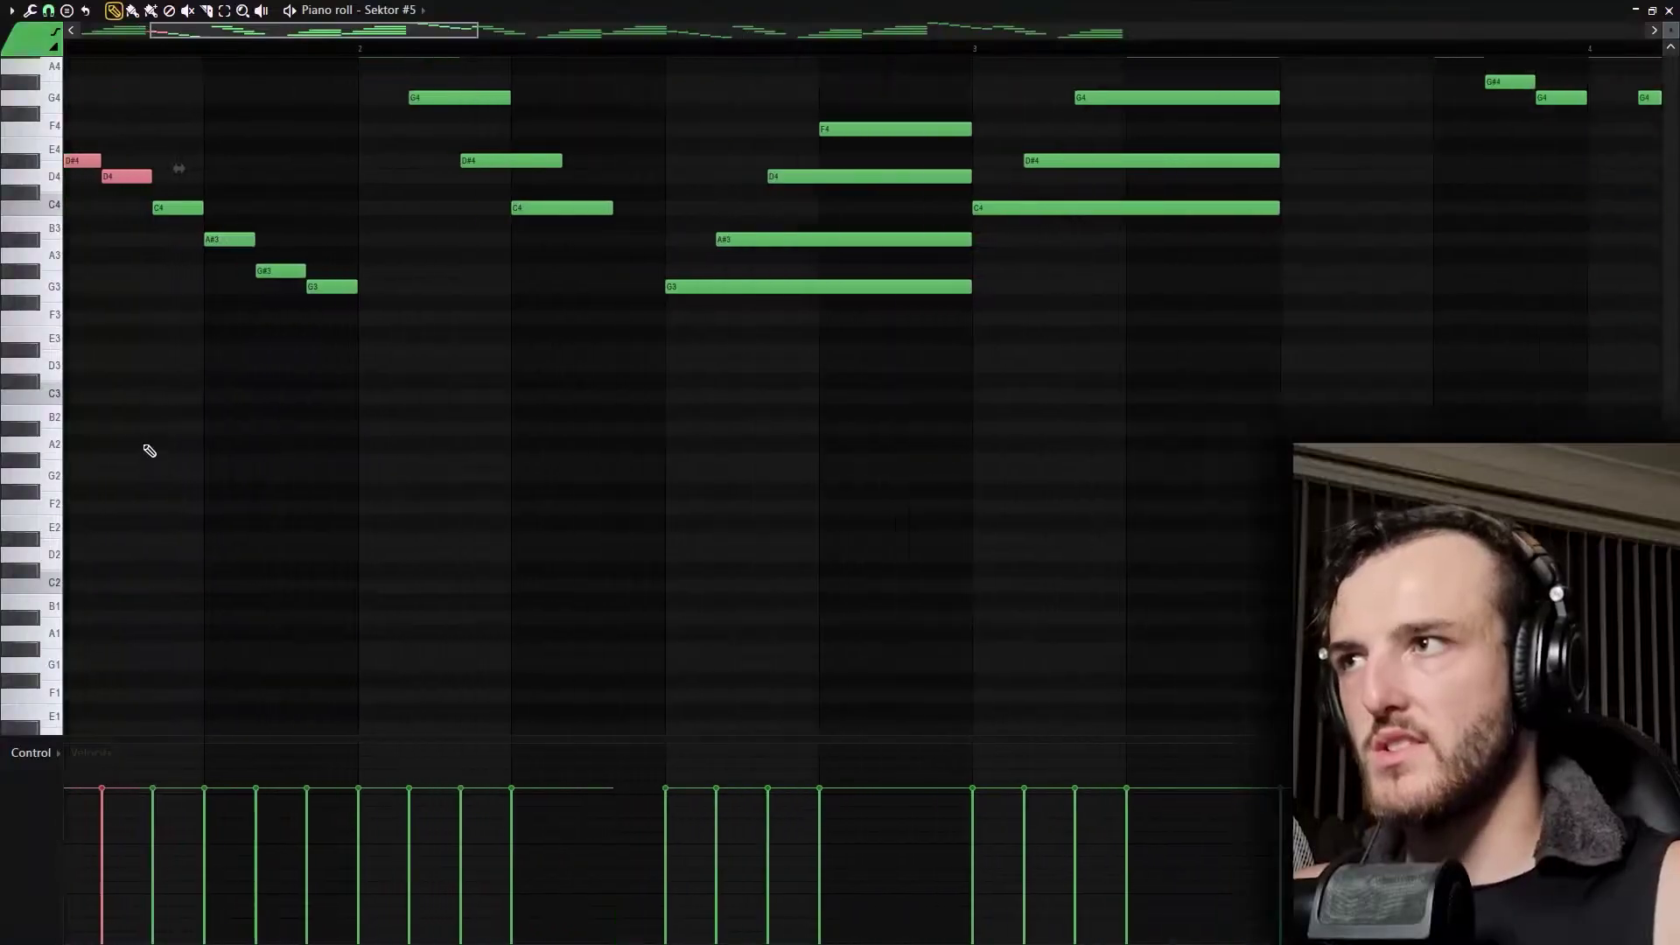
{"action": "scroll", "coordinate": [356, 302], "scroll_direction": "up", "scroll_amount": 3}
{"action": "scroll", "coordinate": [812, 560], "scroll_direction": "down", "scroll_amount": 4}
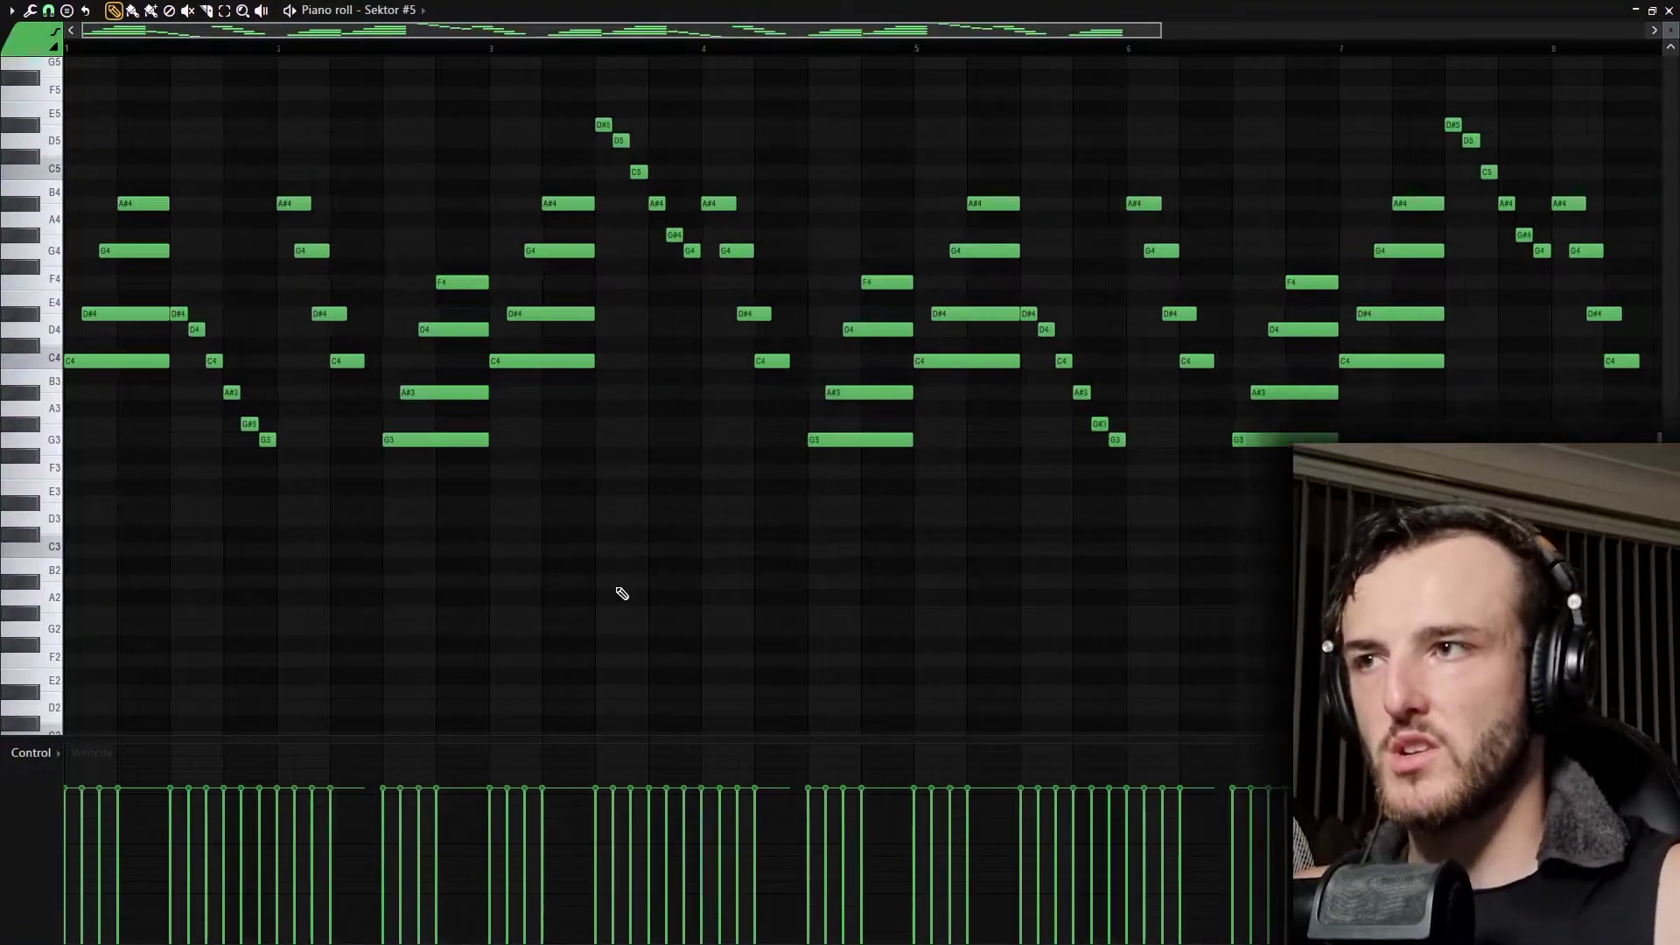
{"action": "left_click_drag", "start_coordinate": [161, 301], "coordinate": [263, 448]}
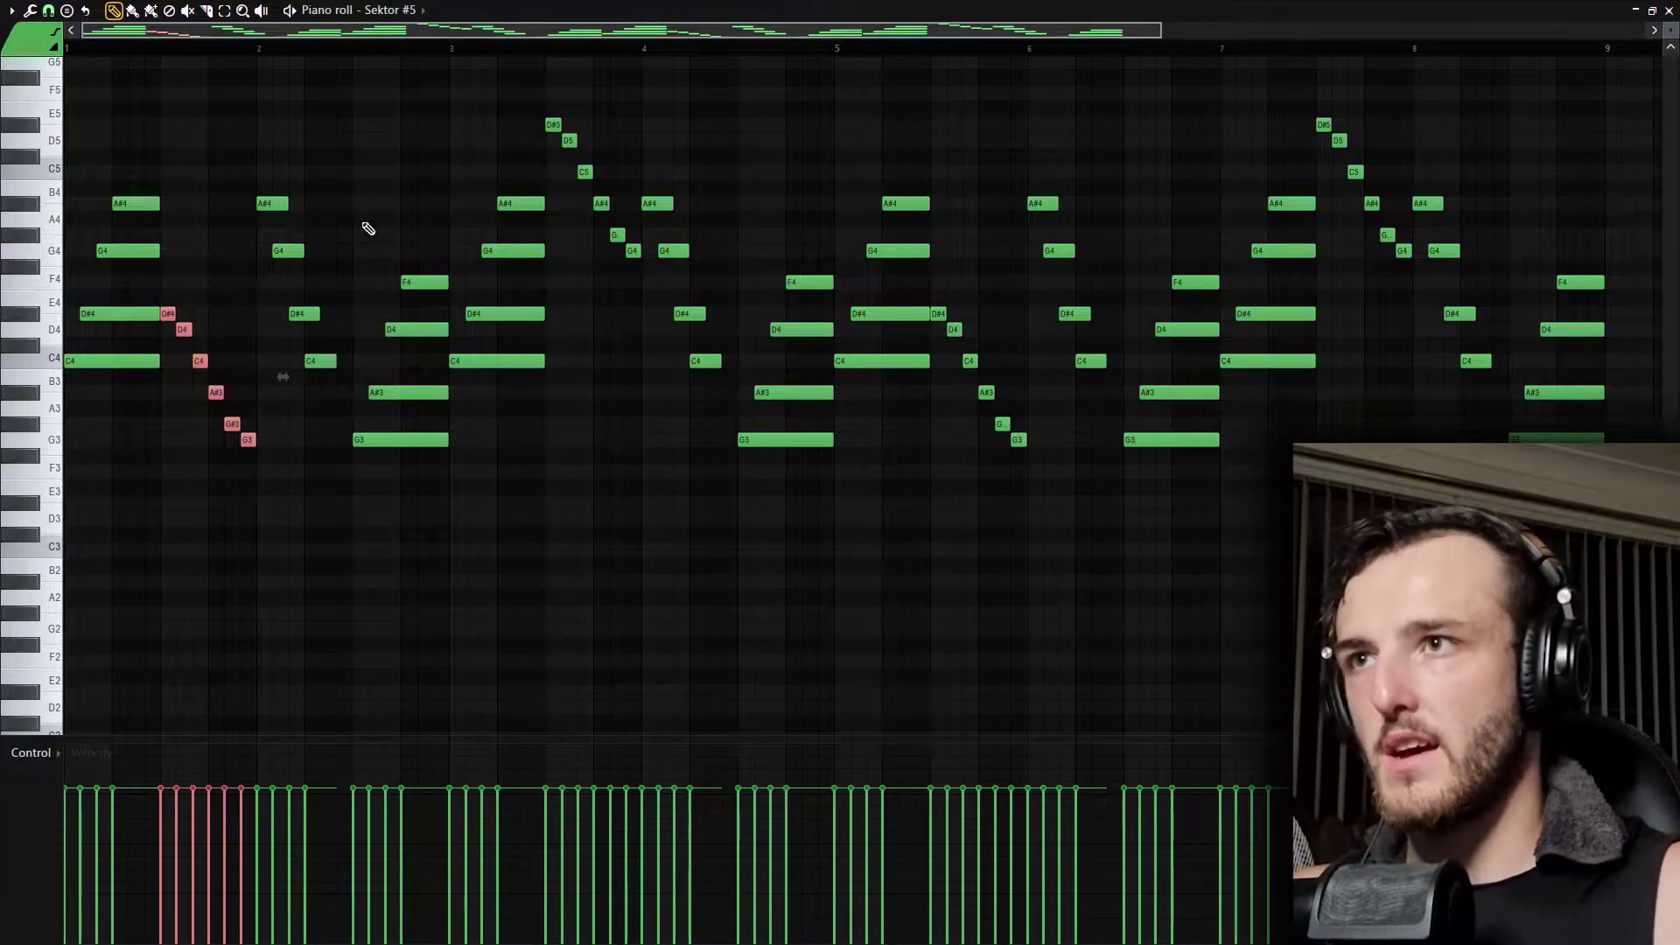
{"action": "left_click", "coordinate": [608, 387]}
{"action": "left_click_drag", "start_coordinate": [161, 259], "coordinate": [244, 480]}
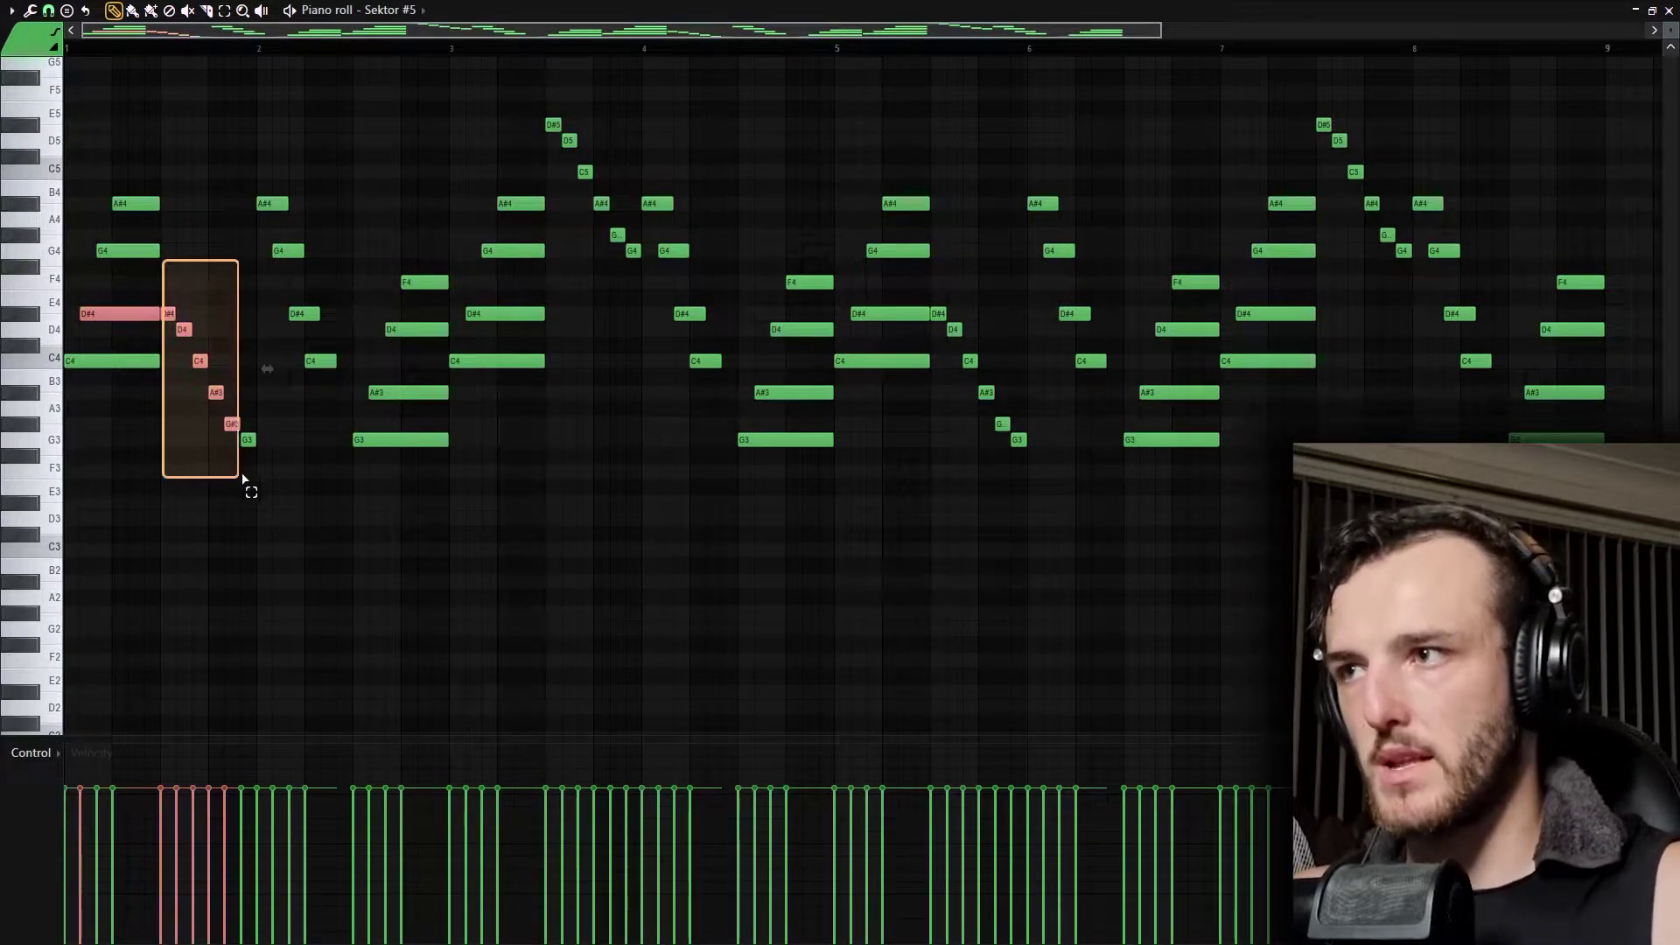
{"action": "left_click", "coordinate": [237, 369]}
{"action": "scroll", "coordinate": [236, 455], "scroll_direction": "down", "scroll_amount": 2}
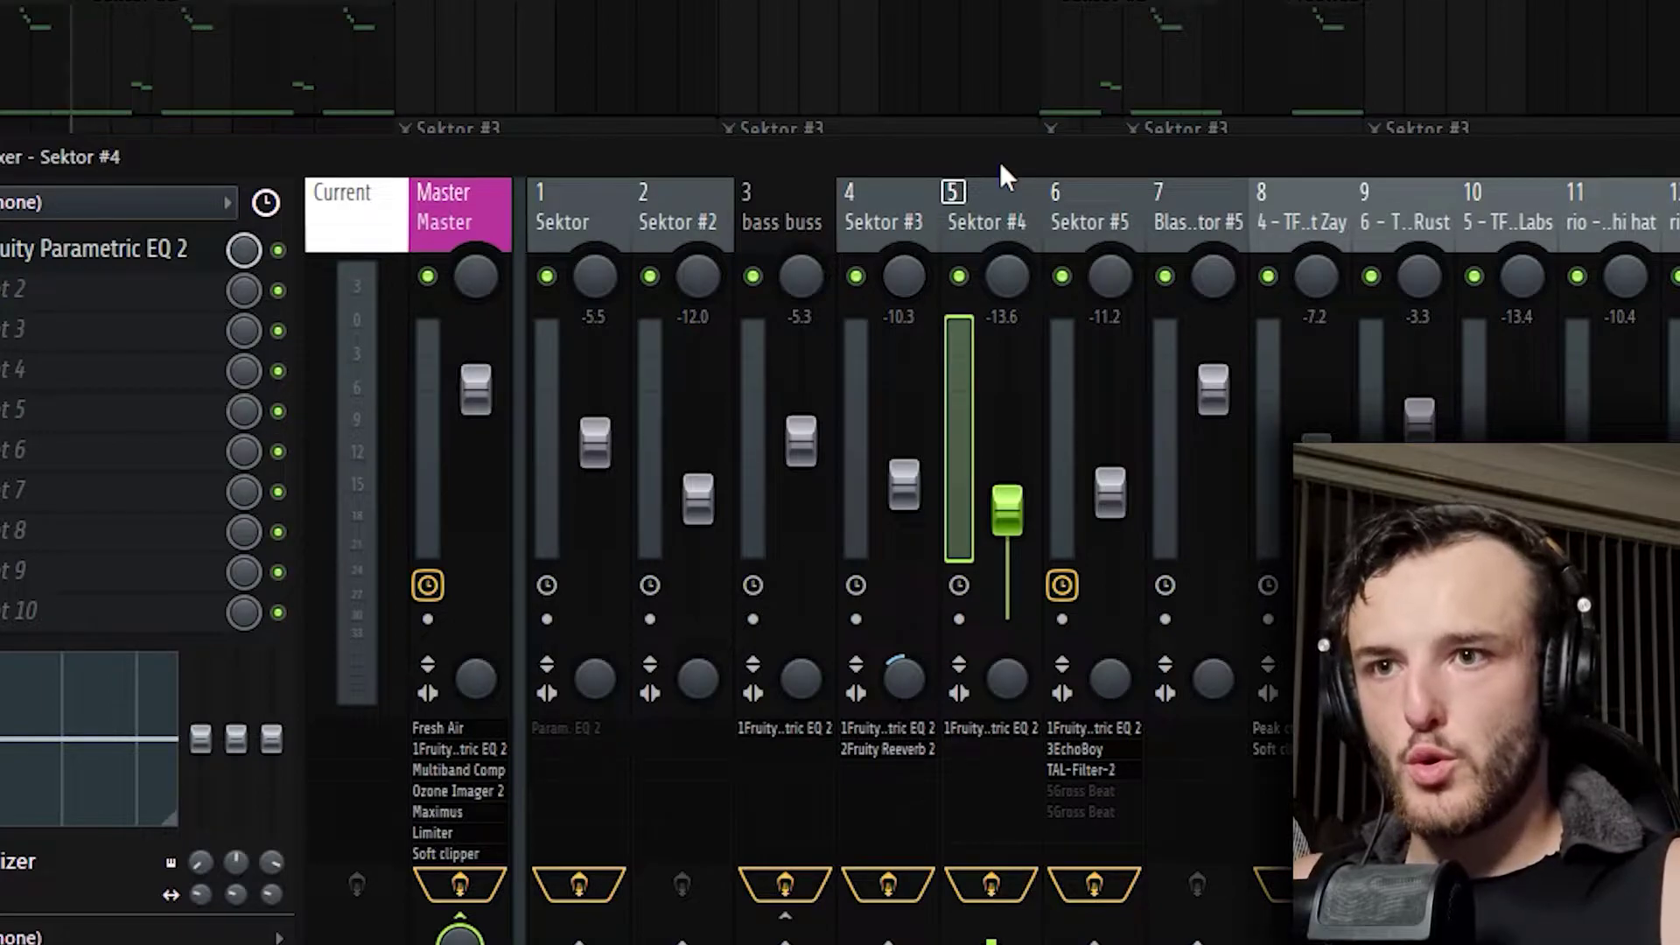
Review the Glitch effect on the Sektor #5 mixer track and close its window
{"action": "left_click_drag", "start_coordinate": [999, 161], "coordinate": [833, 84]}
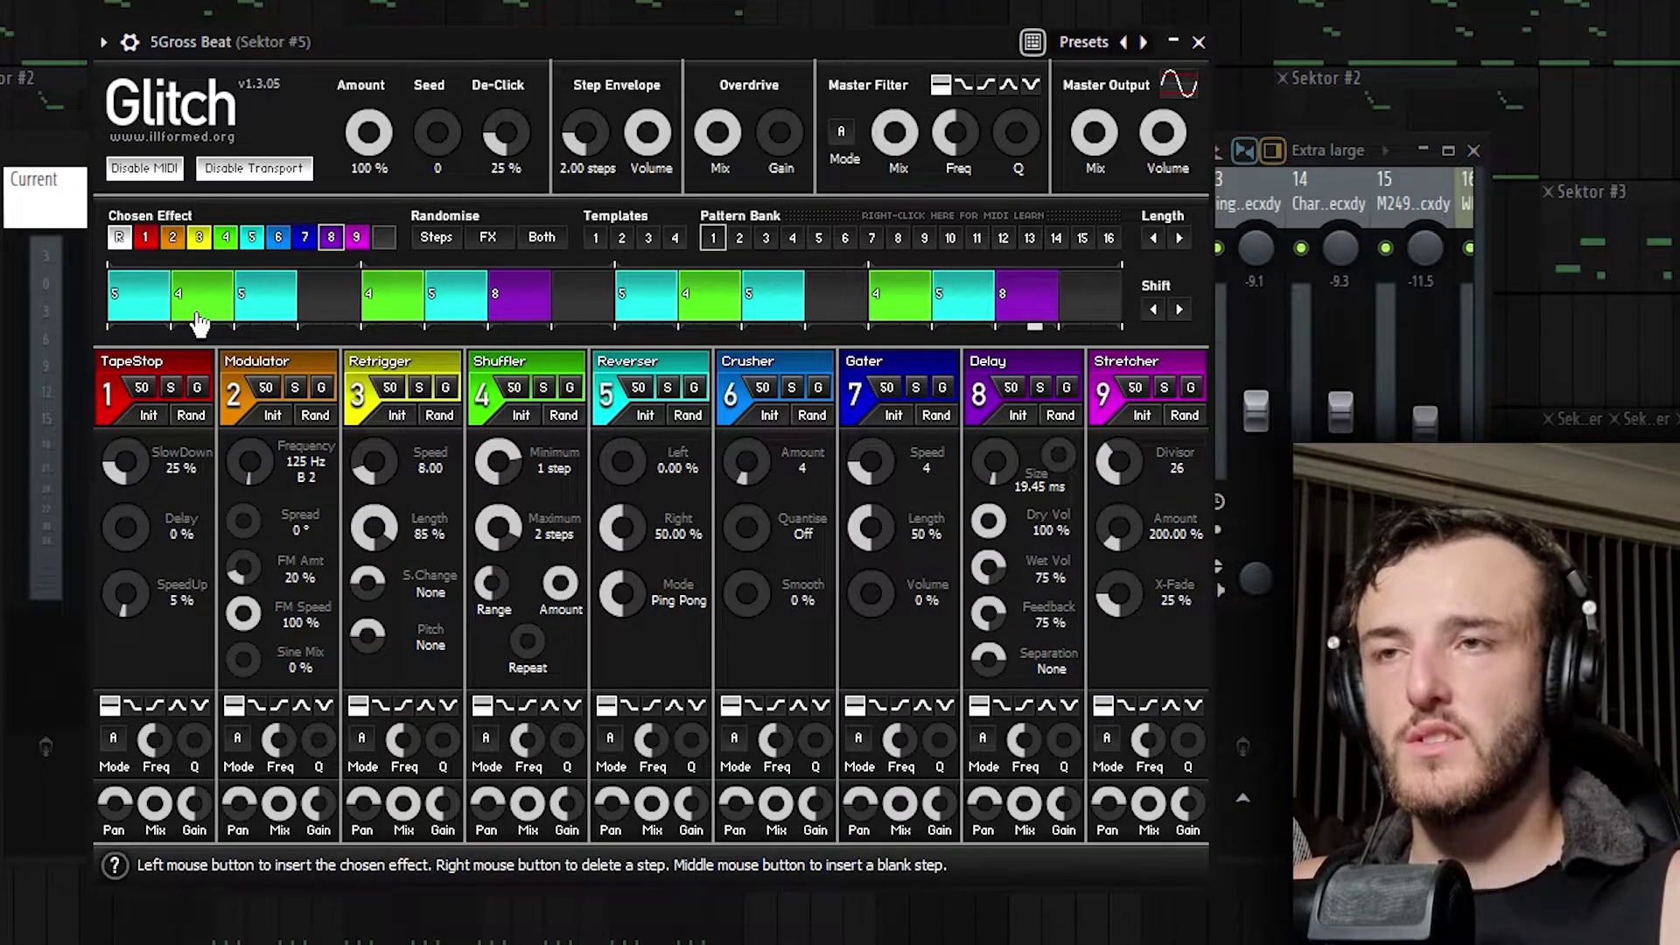
{"action": "left_click", "coordinate": [1198, 42]}
Open the Sektor #5 render clip in the playlist, check its sample settings and close them
{"action": "left_click_drag", "start_coordinate": [536, 118], "coordinate": [387, 49]}
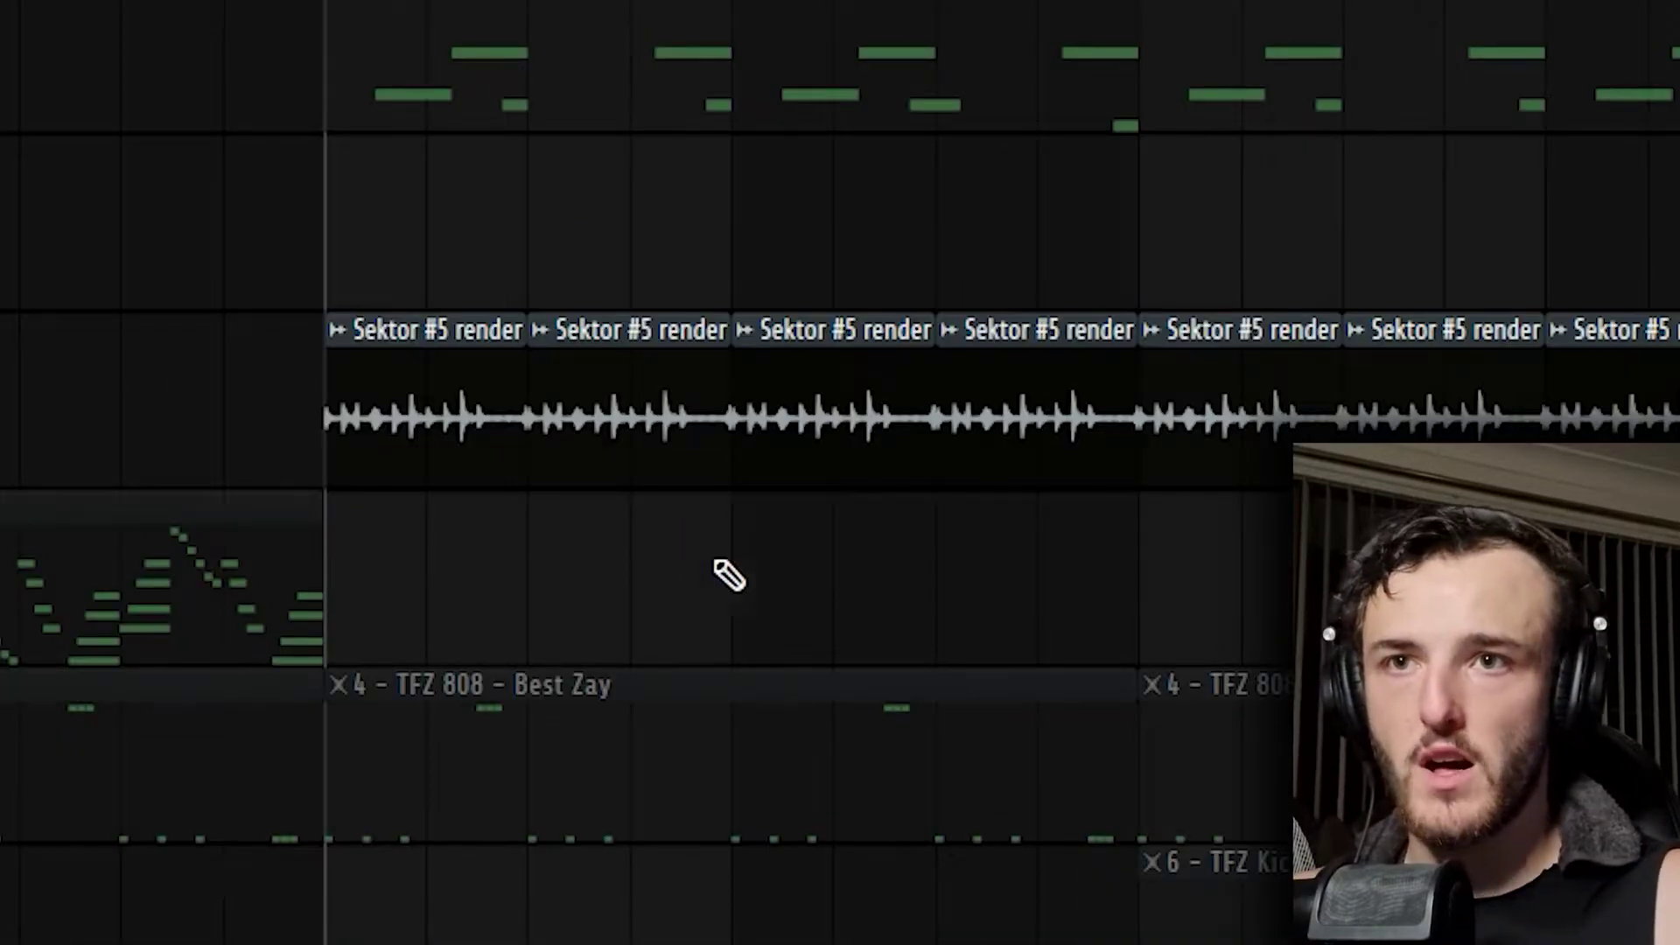
{"action": "double_click", "coordinate": [726, 411]}
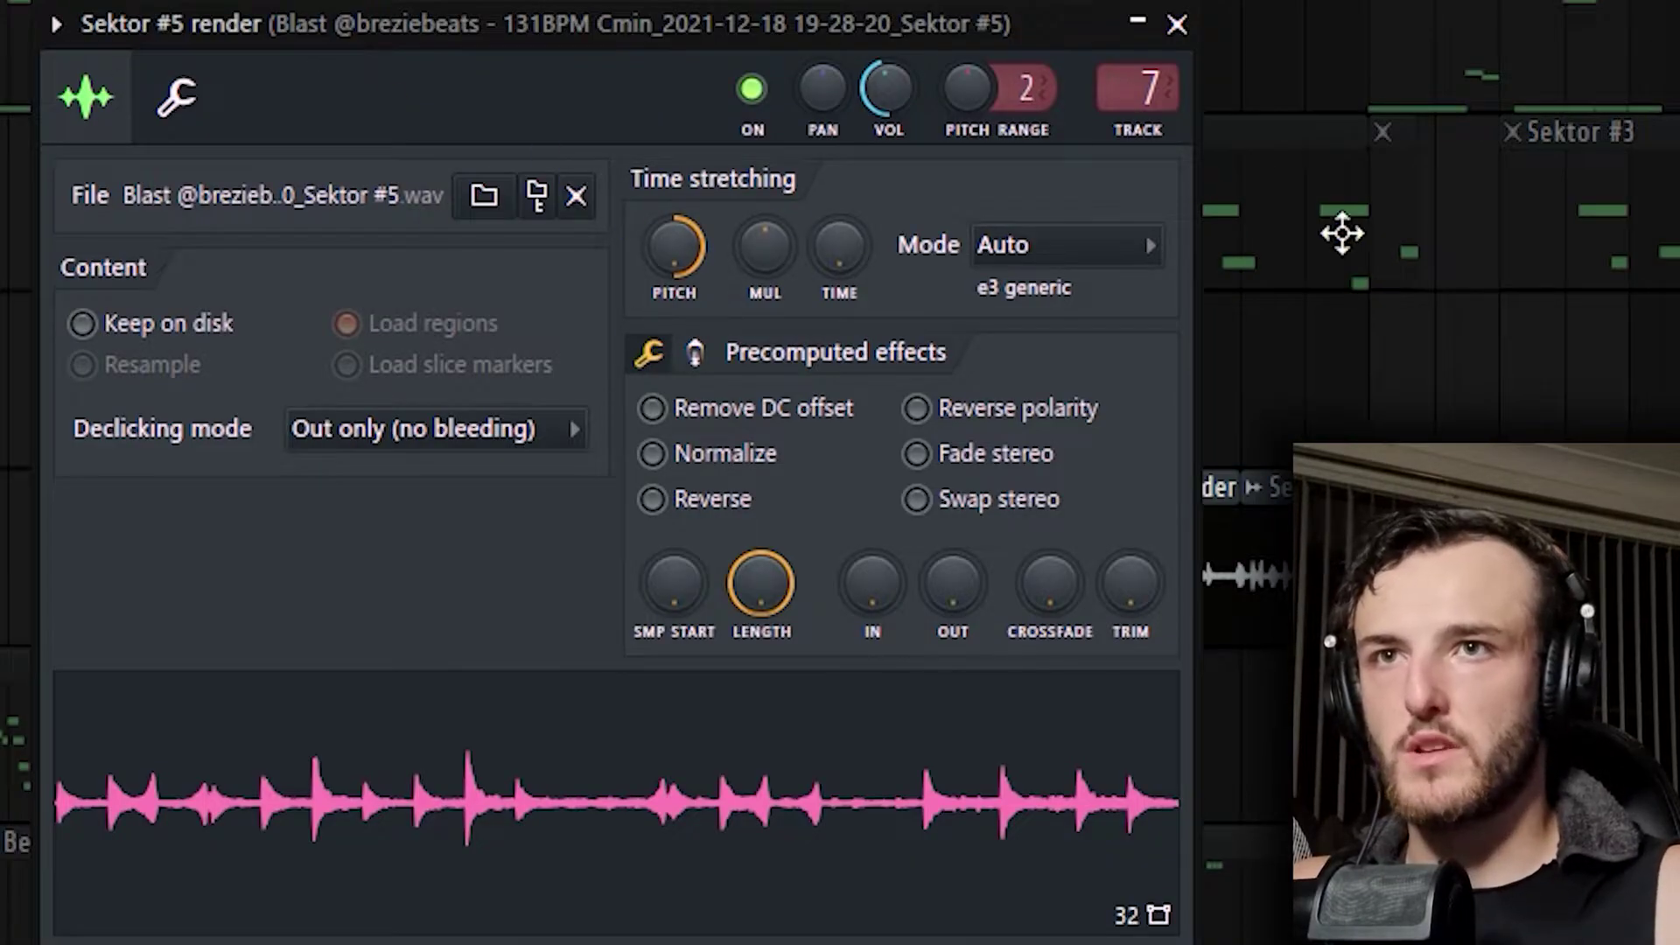
{"action": "left_click", "coordinate": [1177, 23]}
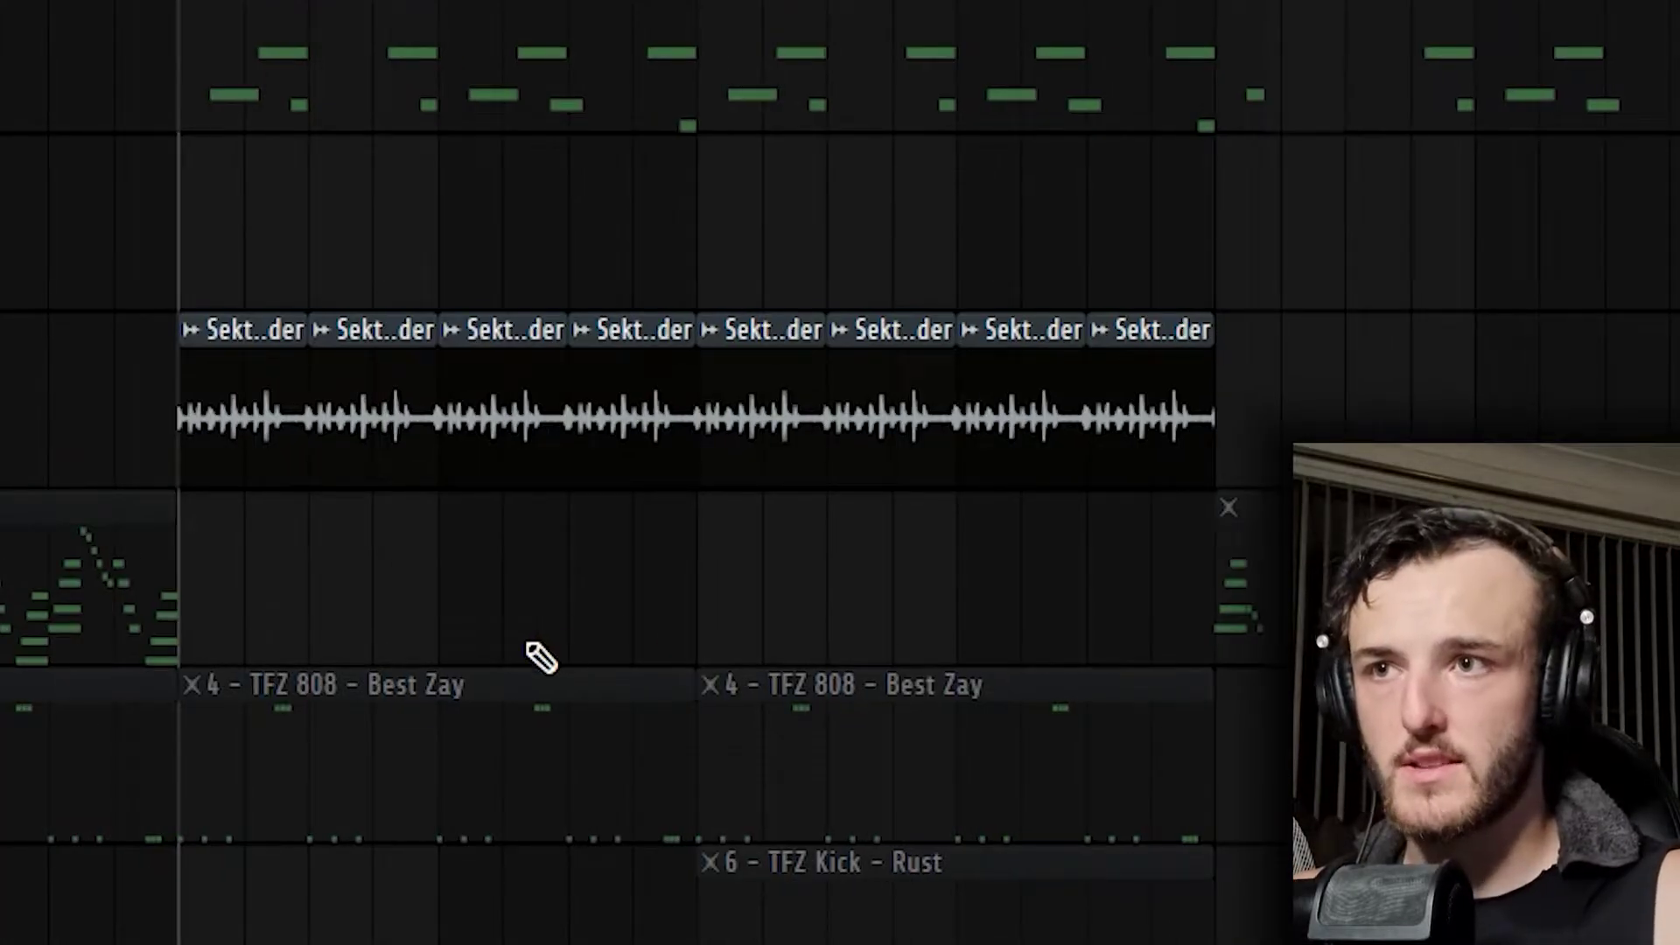
Play the arrangement and highlight the bar 41 to 49 section with Sektor #3 and Sektor #4 in the playlist
{"action": "key", "text": "space"}
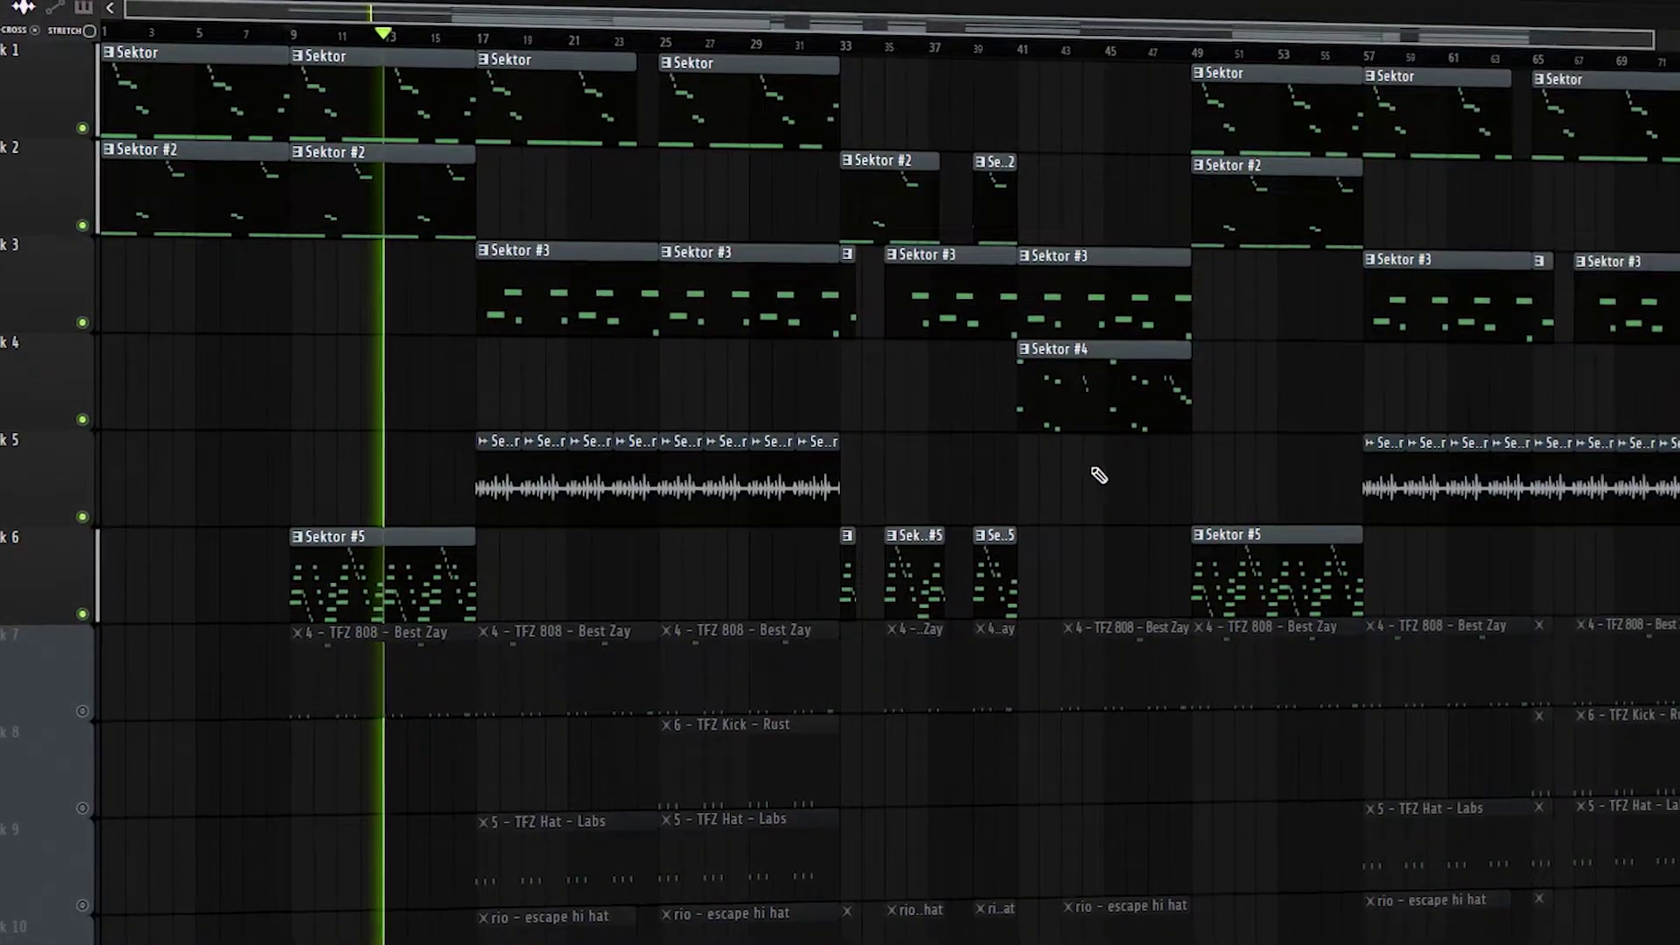
{"action": "left_click_drag", "start_coordinate": [1110, 398], "coordinate": [581, 414]}
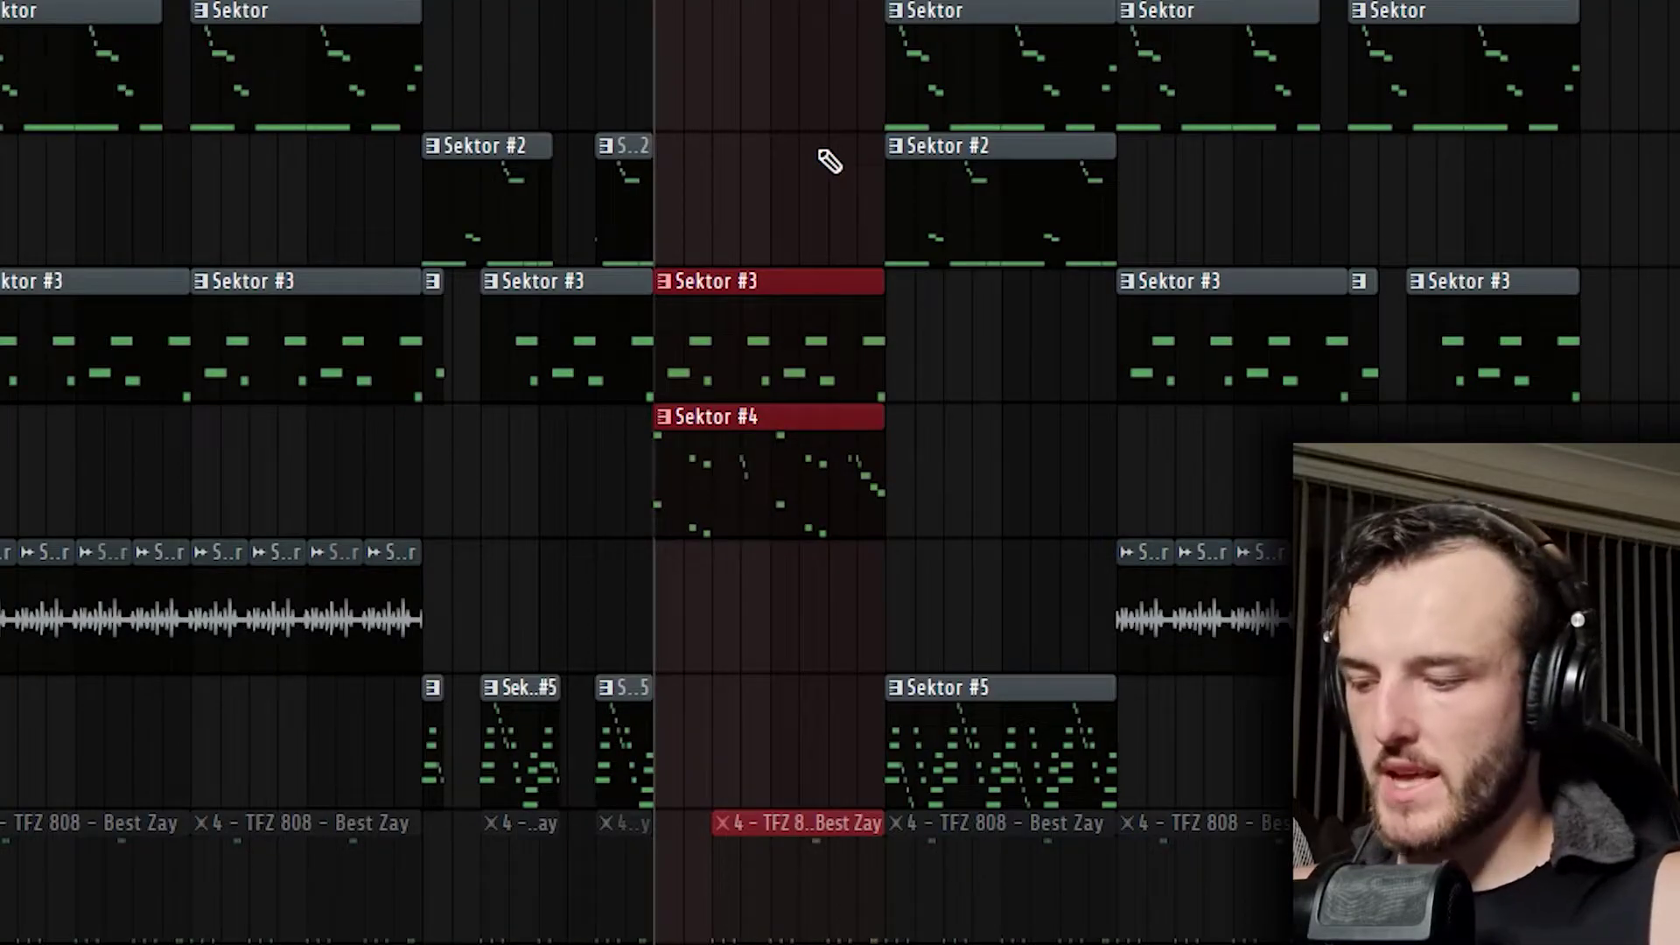
{"action": "left_click", "coordinate": [800, 202]}
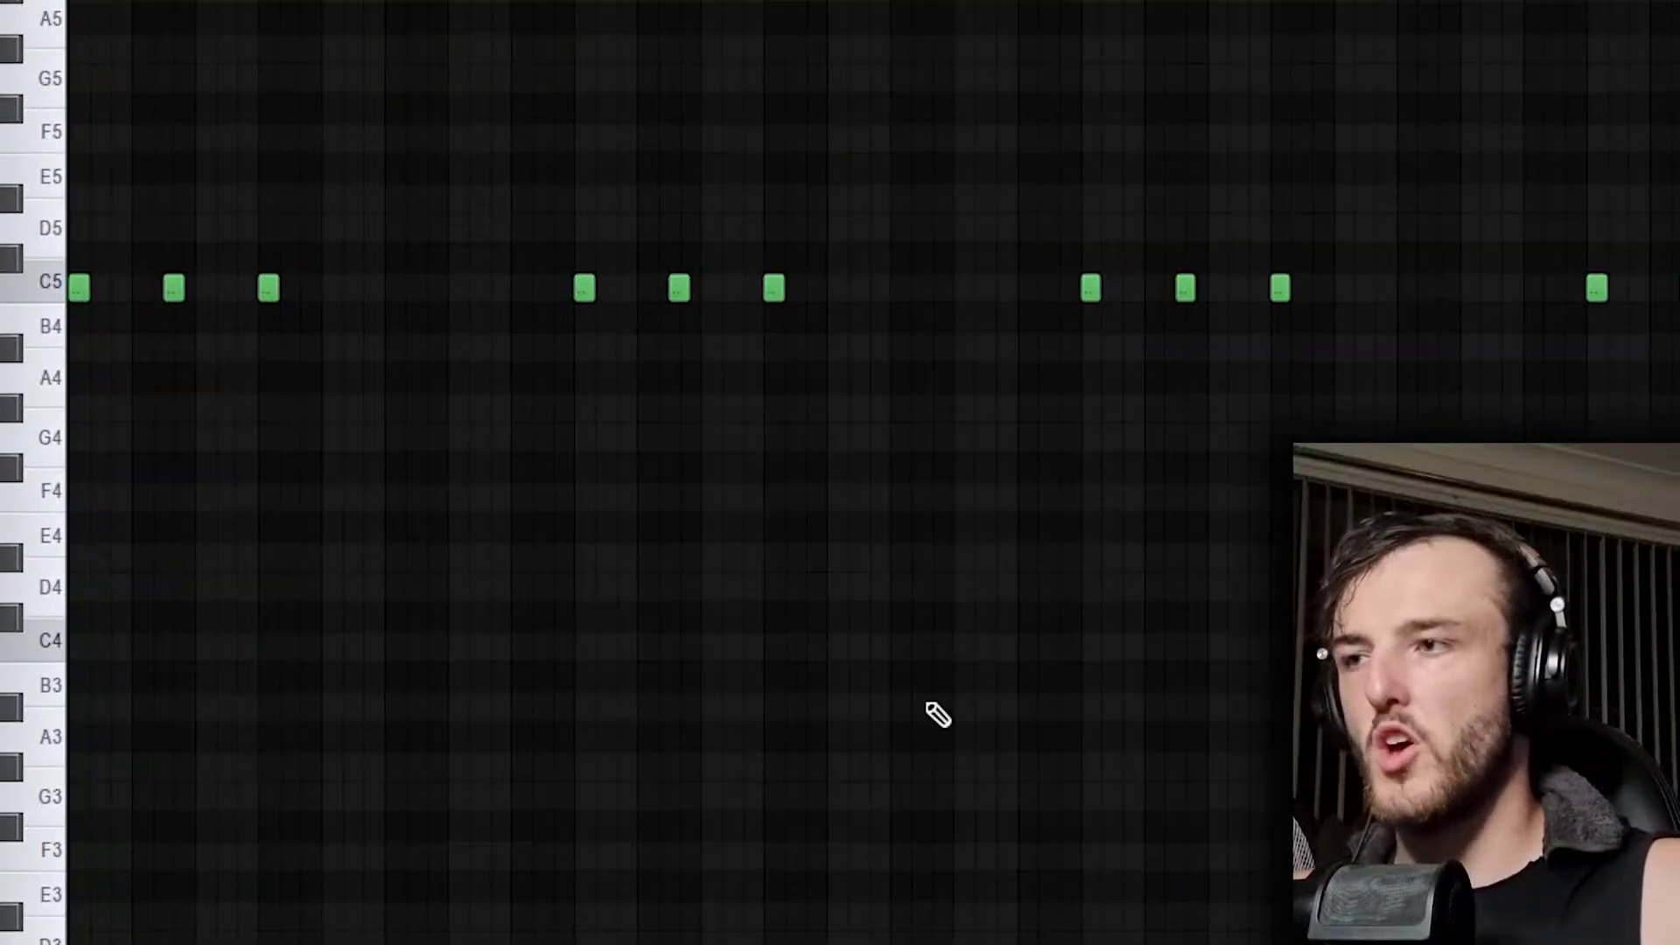
Open the 4 - TFZ 808 - Best Zay piano roll and set its snap to 1/4 beat
{"action": "key", "text": "F6"}
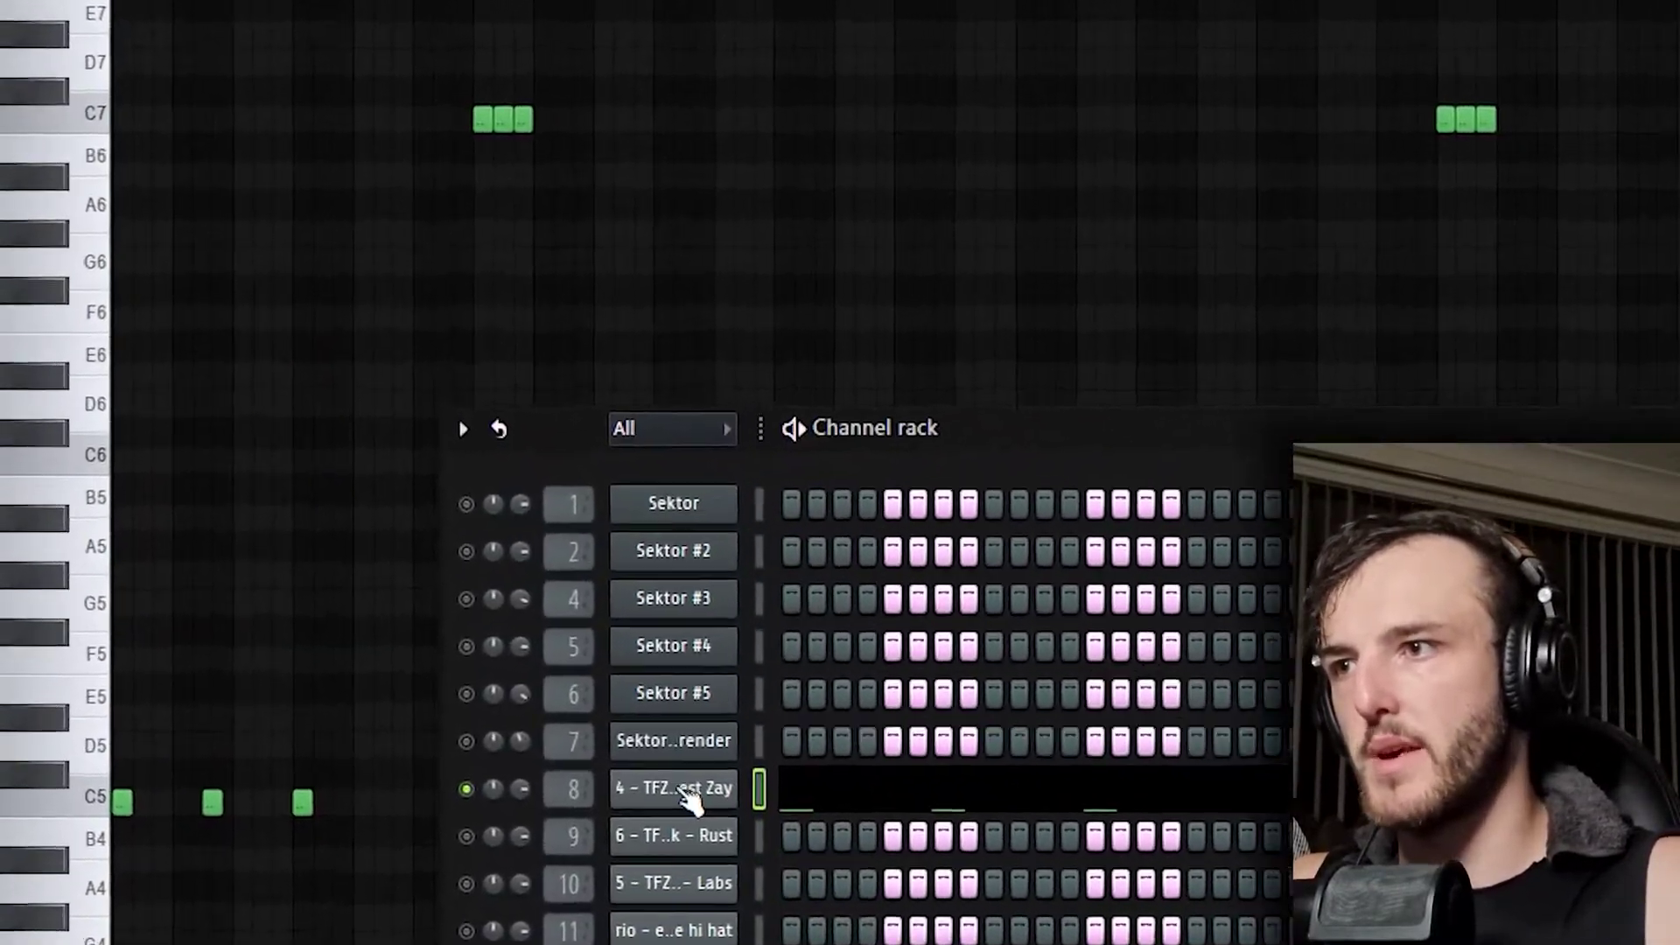
{"action": "left_click", "coordinate": [686, 792]}
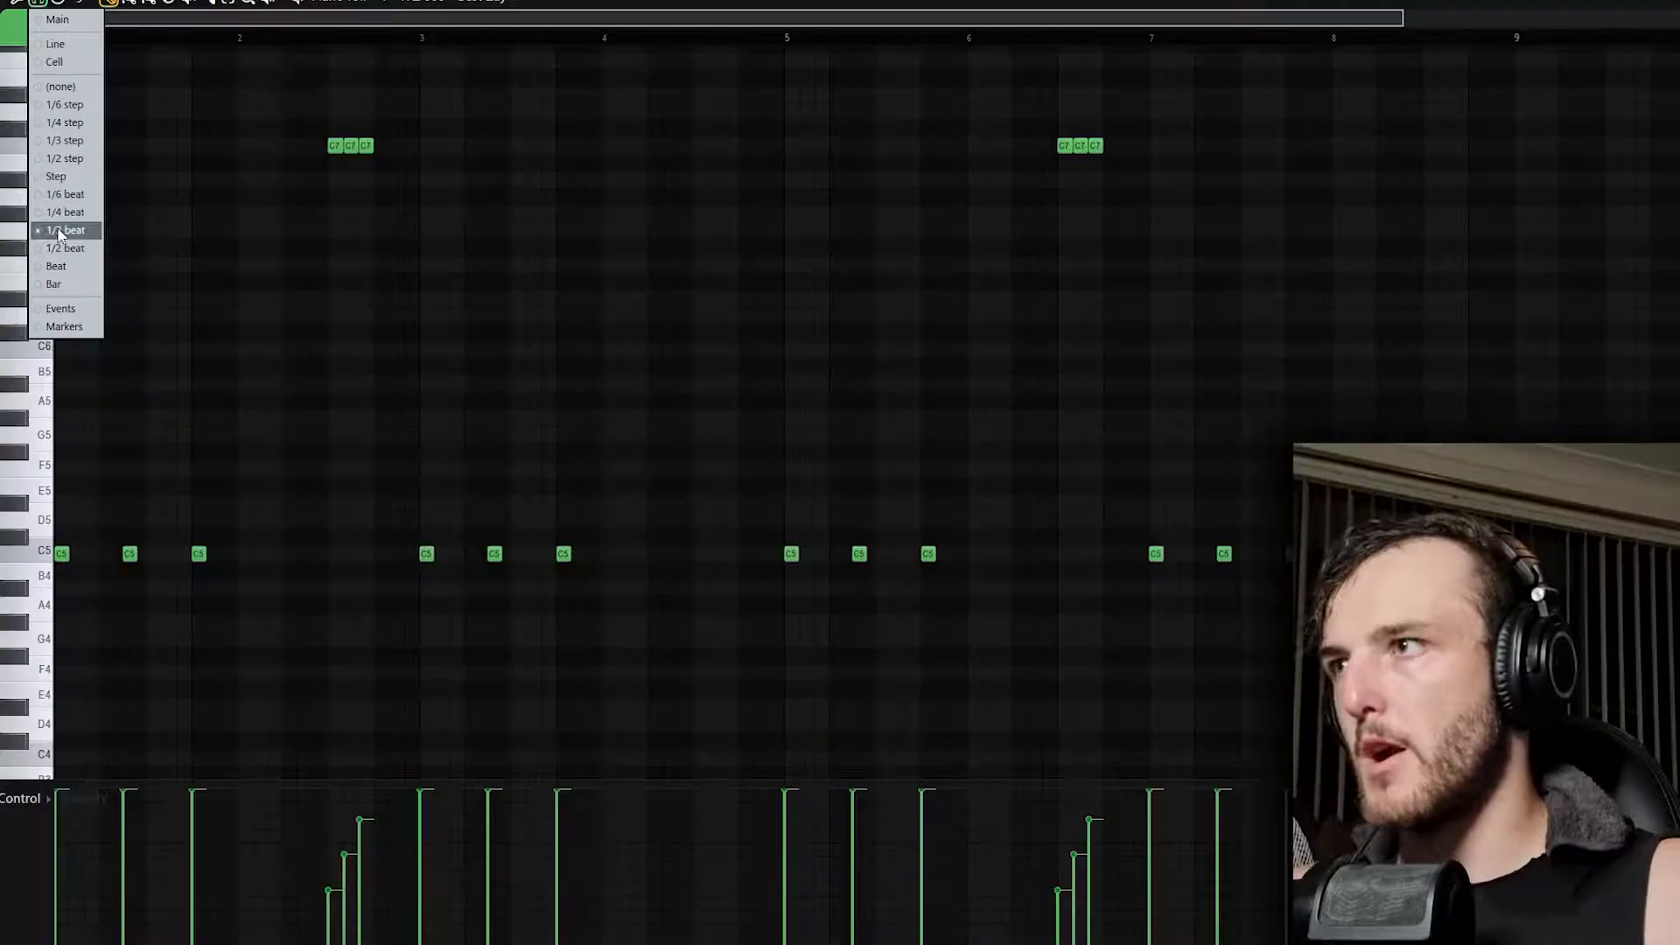
{"action": "left_click", "coordinate": [61, 212]}
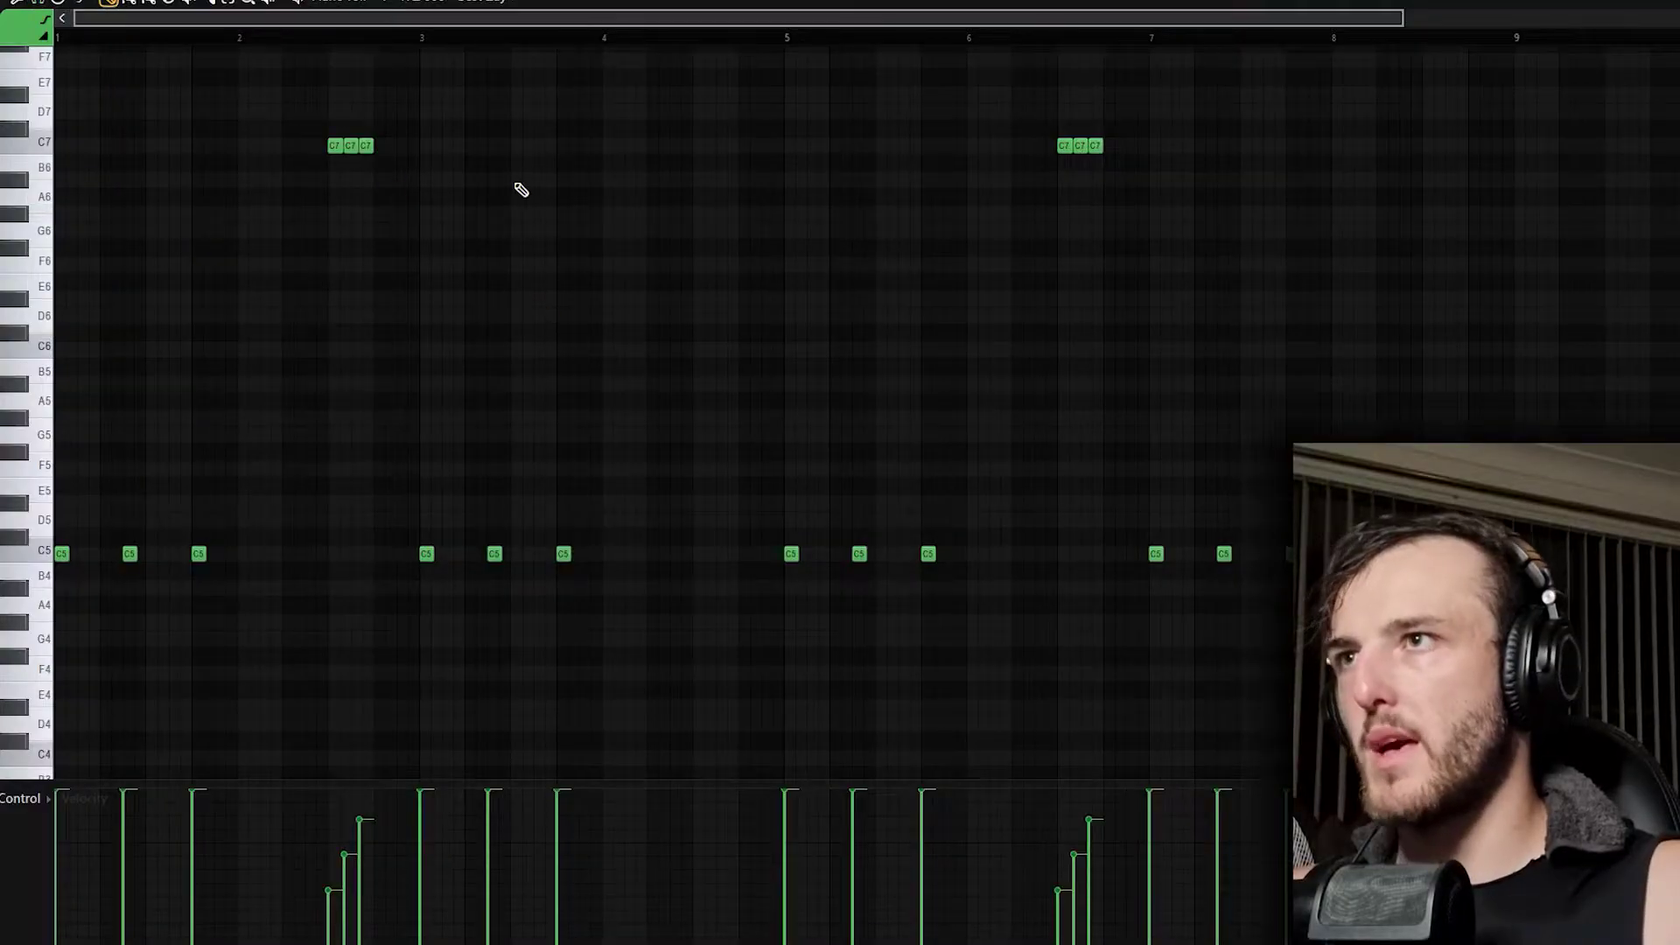
Inspect the velocity and panning of the first three C7 notes in the 808 pattern and play it back
{"action": "left_click_drag", "start_coordinate": [522, 190], "coordinate": [248, 100]}
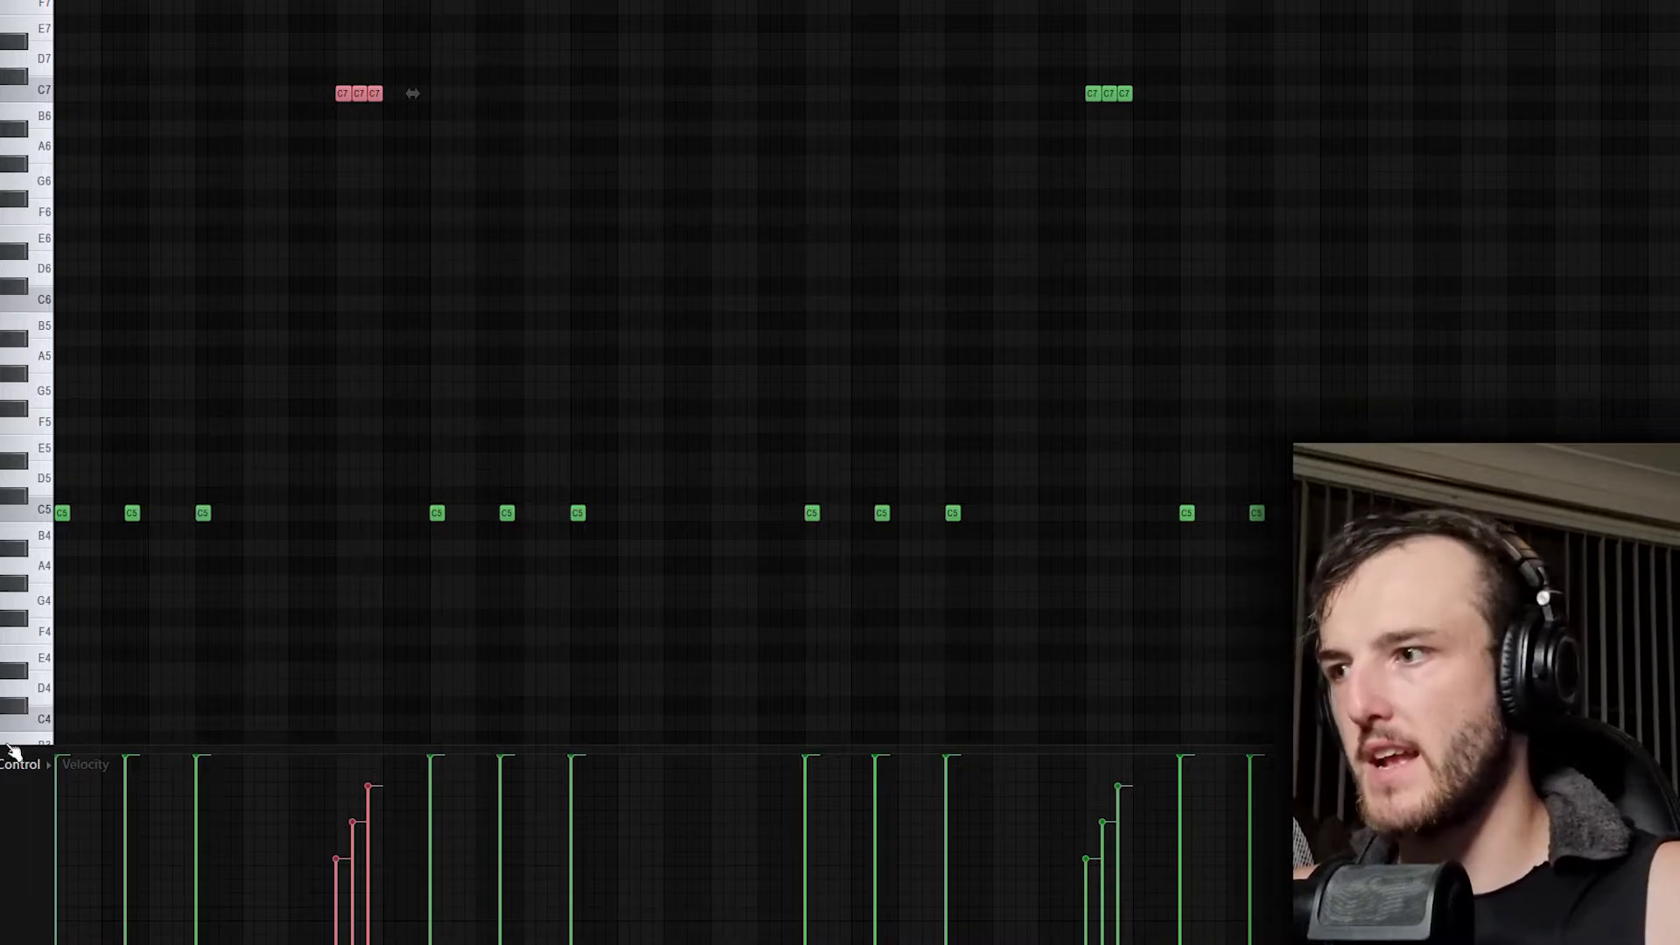
{"action": "scroll", "coordinate": [55, 801], "scroll_direction": "up", "scroll_amount": 1}
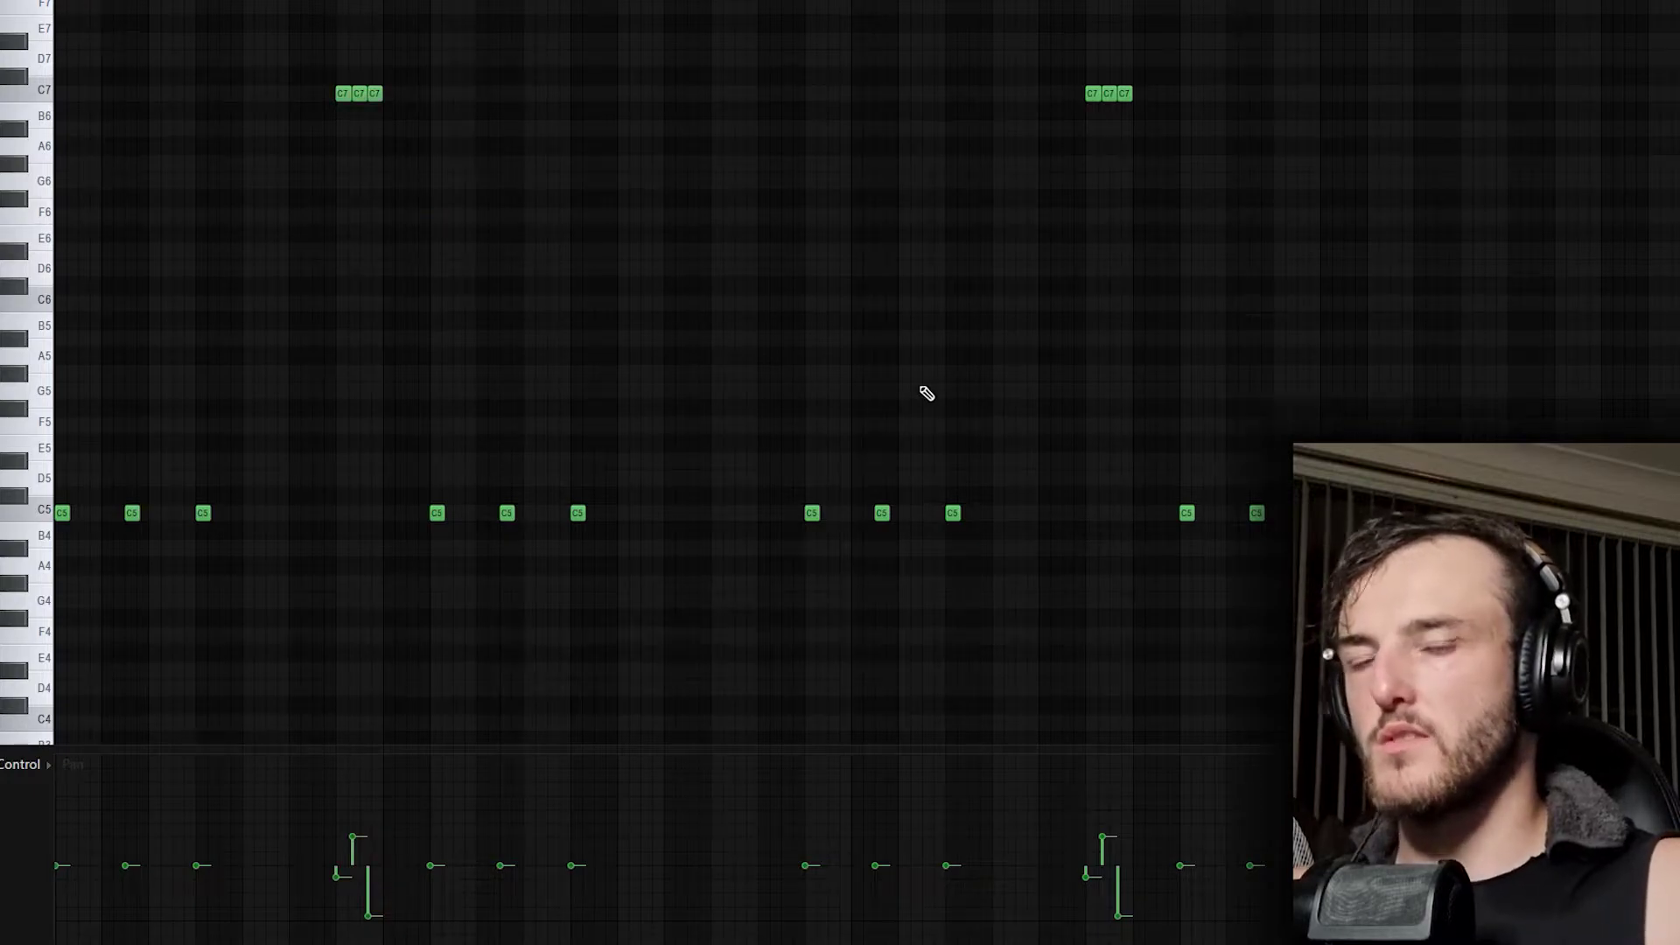
{"action": "key", "text": "space"}
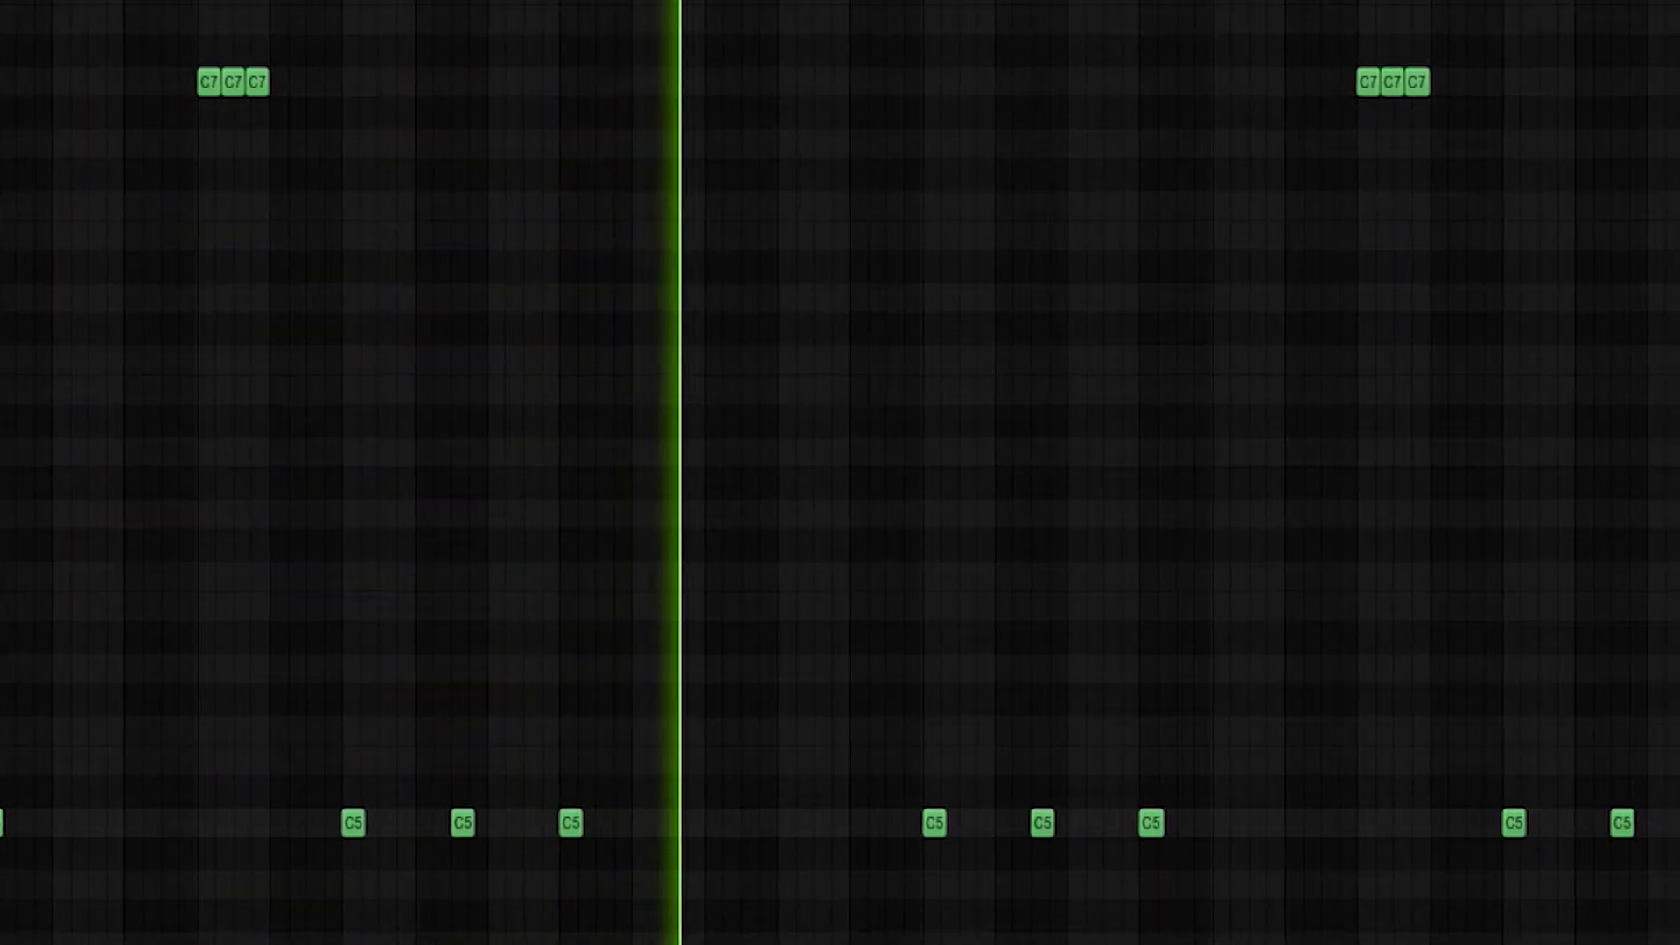
Close the TFZ Kick - Rust sample settings and review the rio - escape hi hat channel's sample and miscellaneous settings
{"action": "key", "text": "space"}
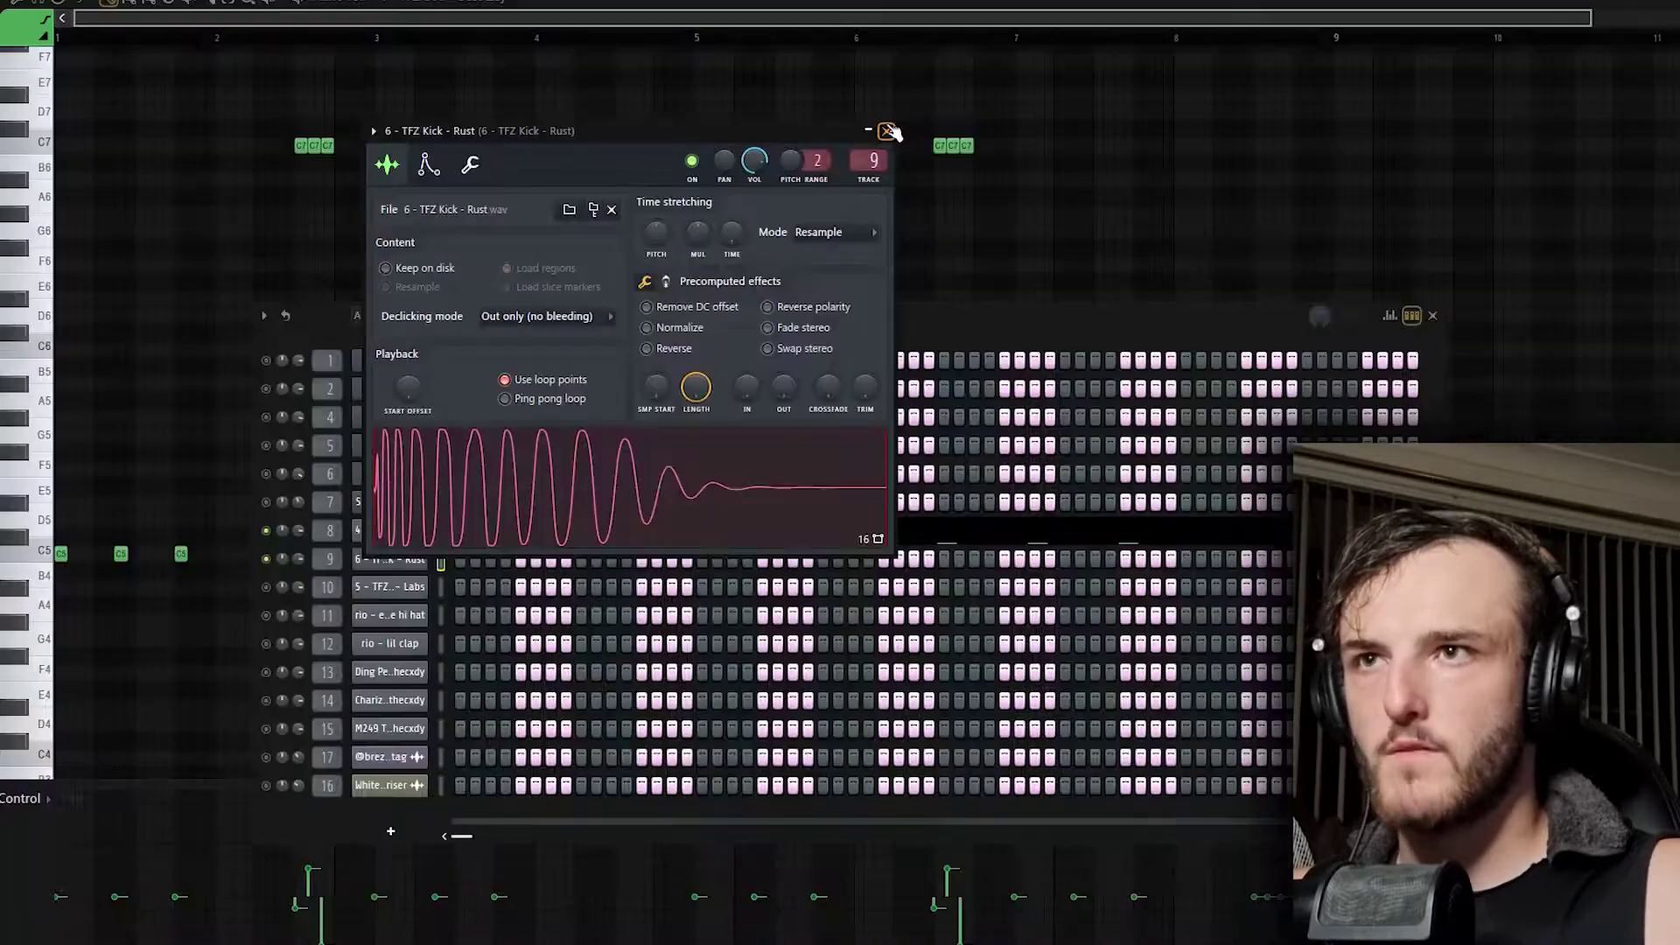
{"action": "key", "text": "Escape"}
{"action": "left_click", "coordinate": [228, 918]}
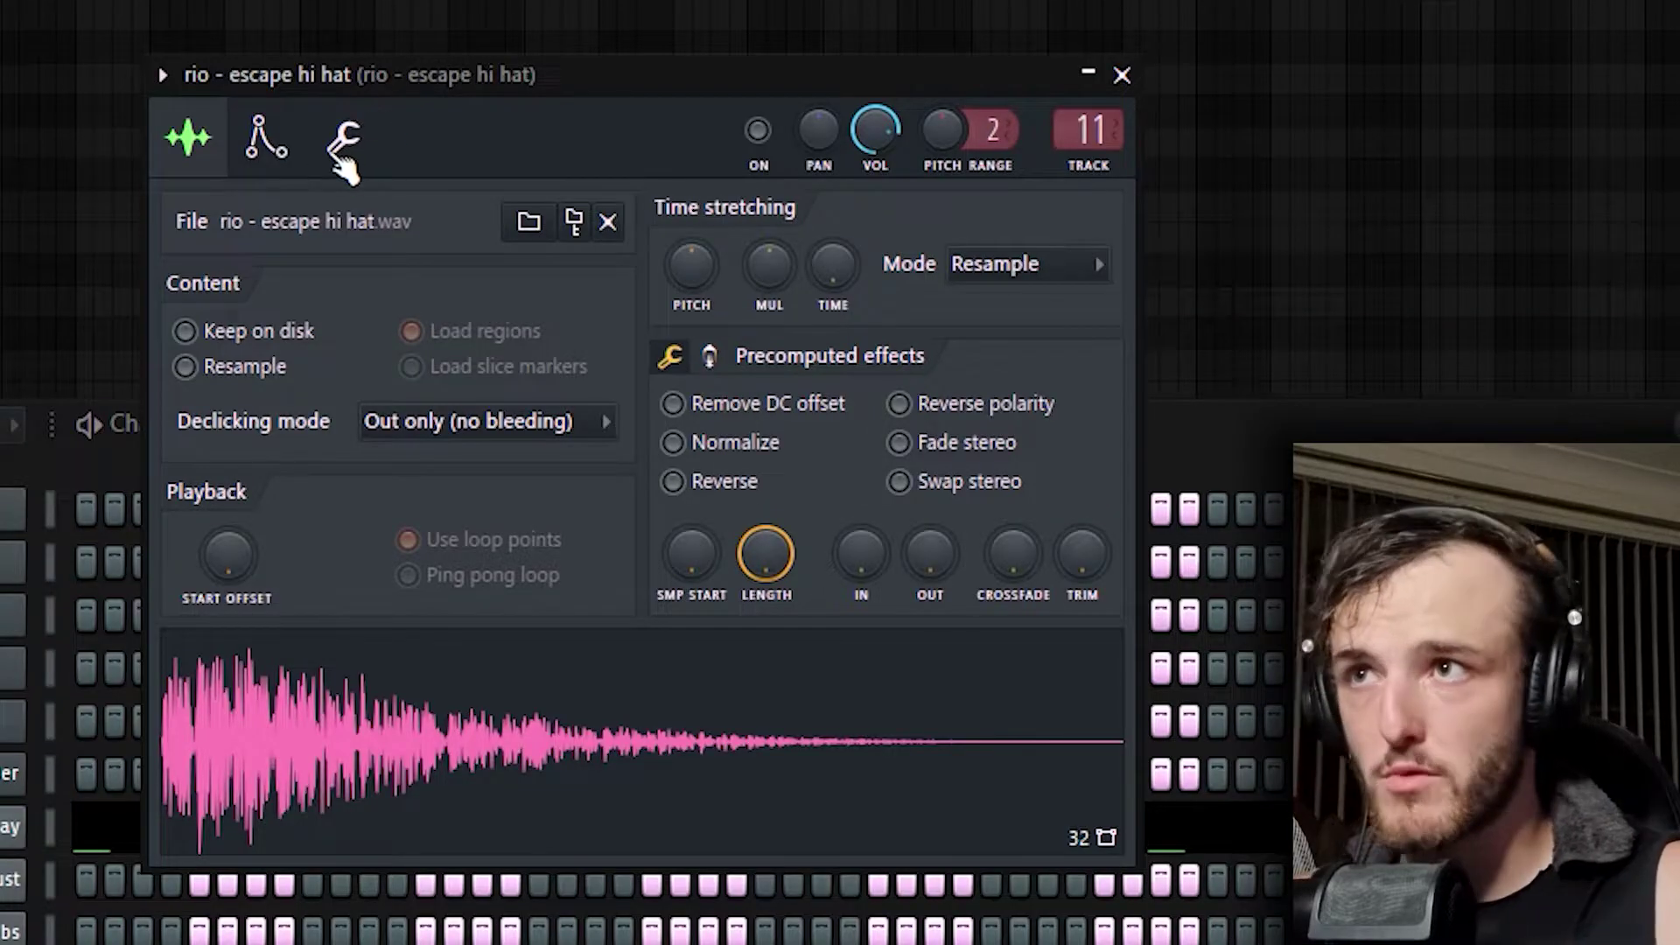
{"action": "left_click", "coordinate": [343, 138]}
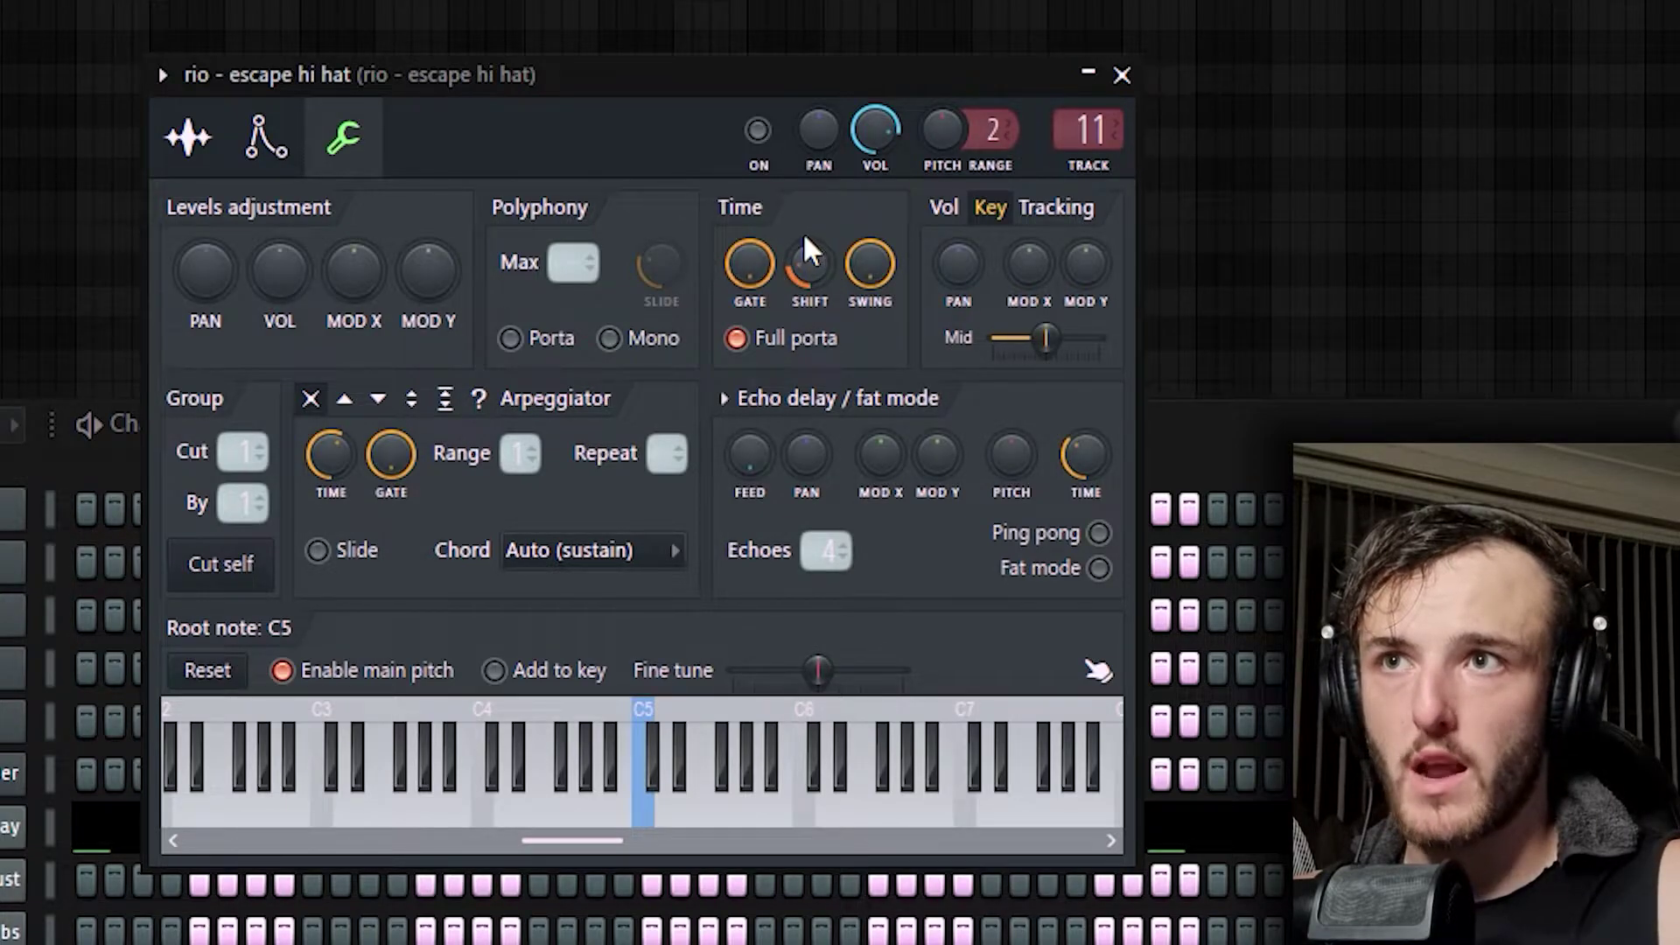
{"action": "left_click", "coordinate": [1122, 74]}
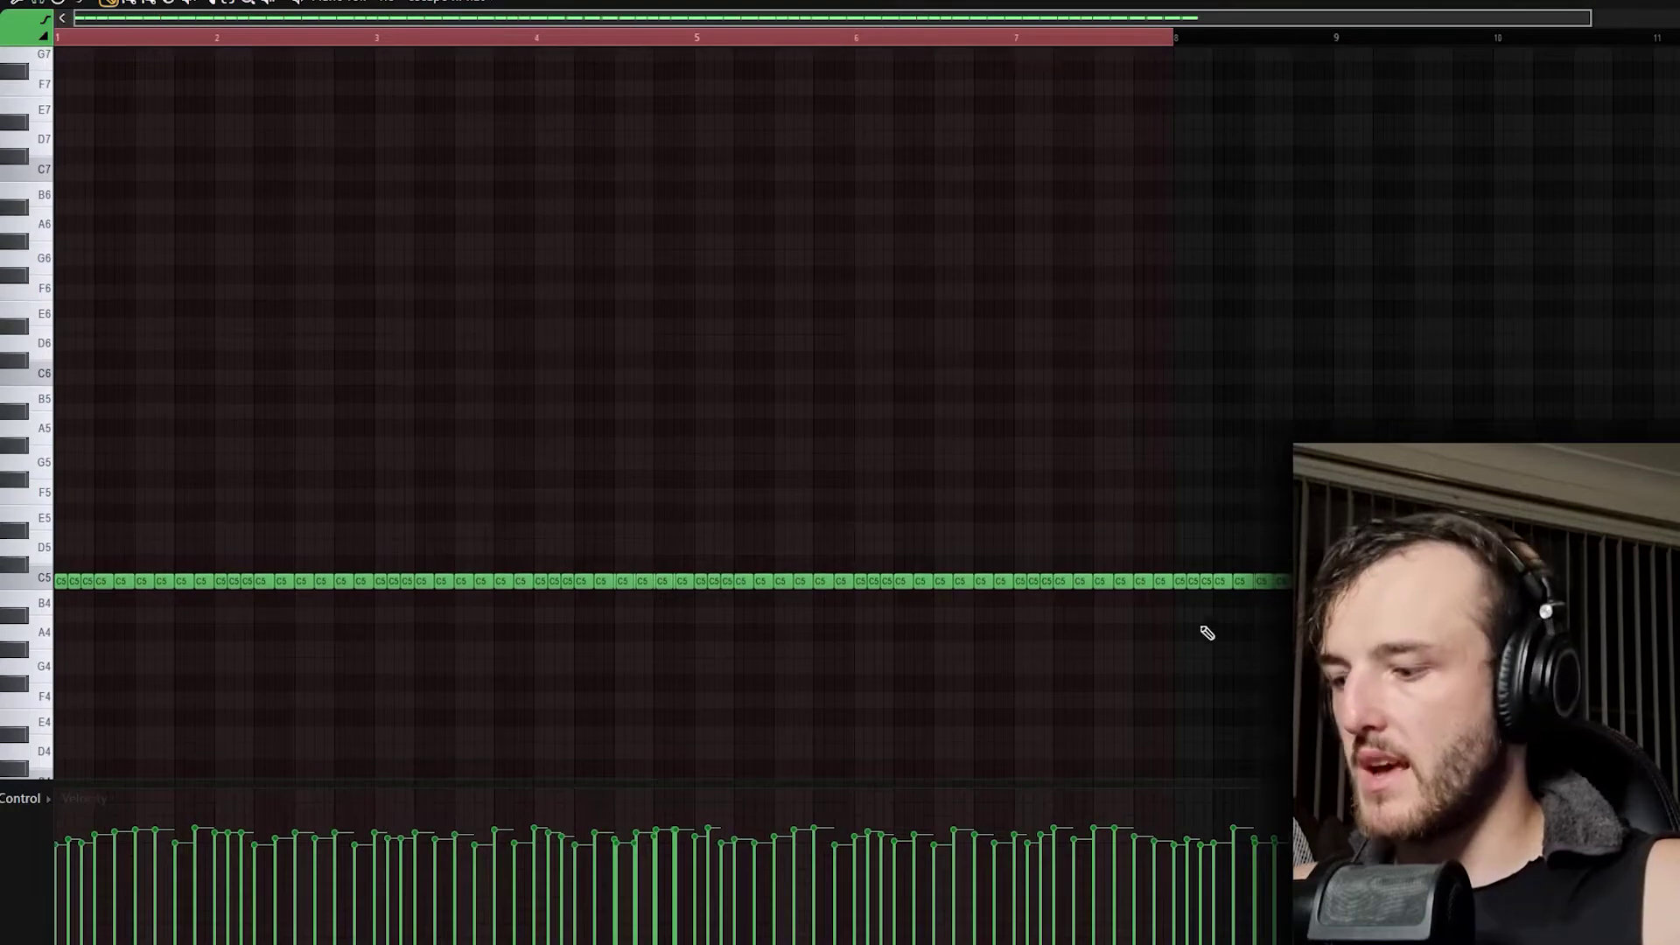
Select bar 1 of the rio - escape hi hat pattern and extend the selection through the end of bar 3
{"action": "key", "text": "ctrl+d"}
{"action": "scroll", "coordinate": [236, 537], "scroll_direction": "down", "scroll_amount": 5}
{"action": "scroll", "coordinate": [213, 517], "scroll_direction": "up", "scroll_amount": 3}
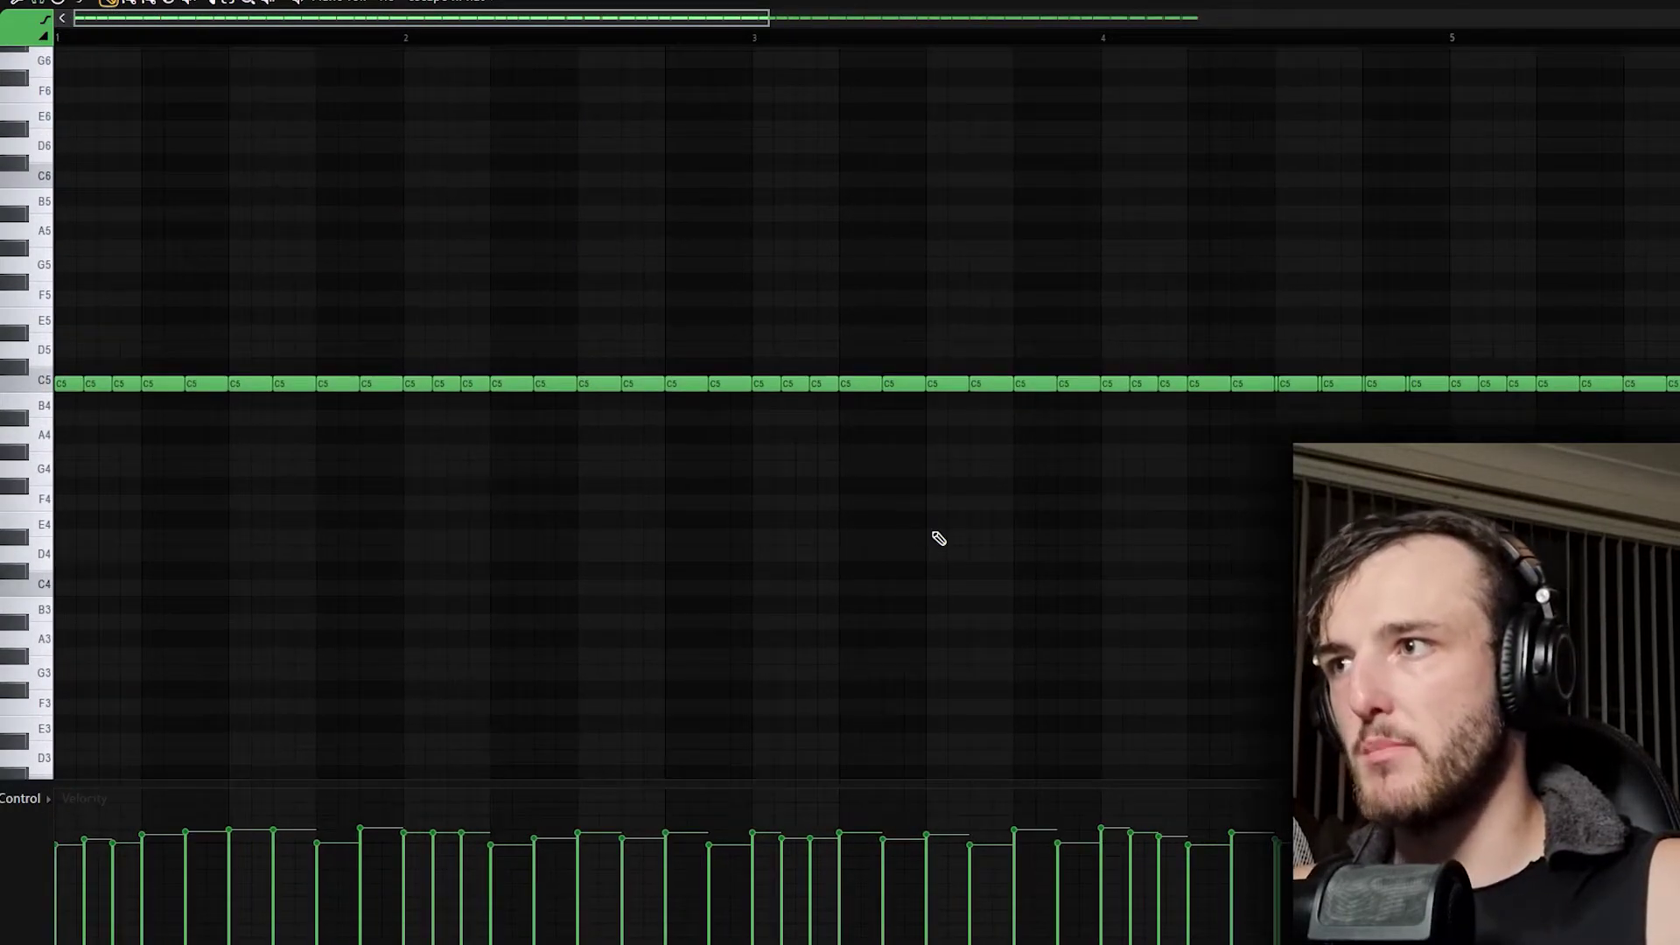
{"action": "scroll", "coordinate": [116, 46], "scroll_direction": "down", "scroll_amount": 2}
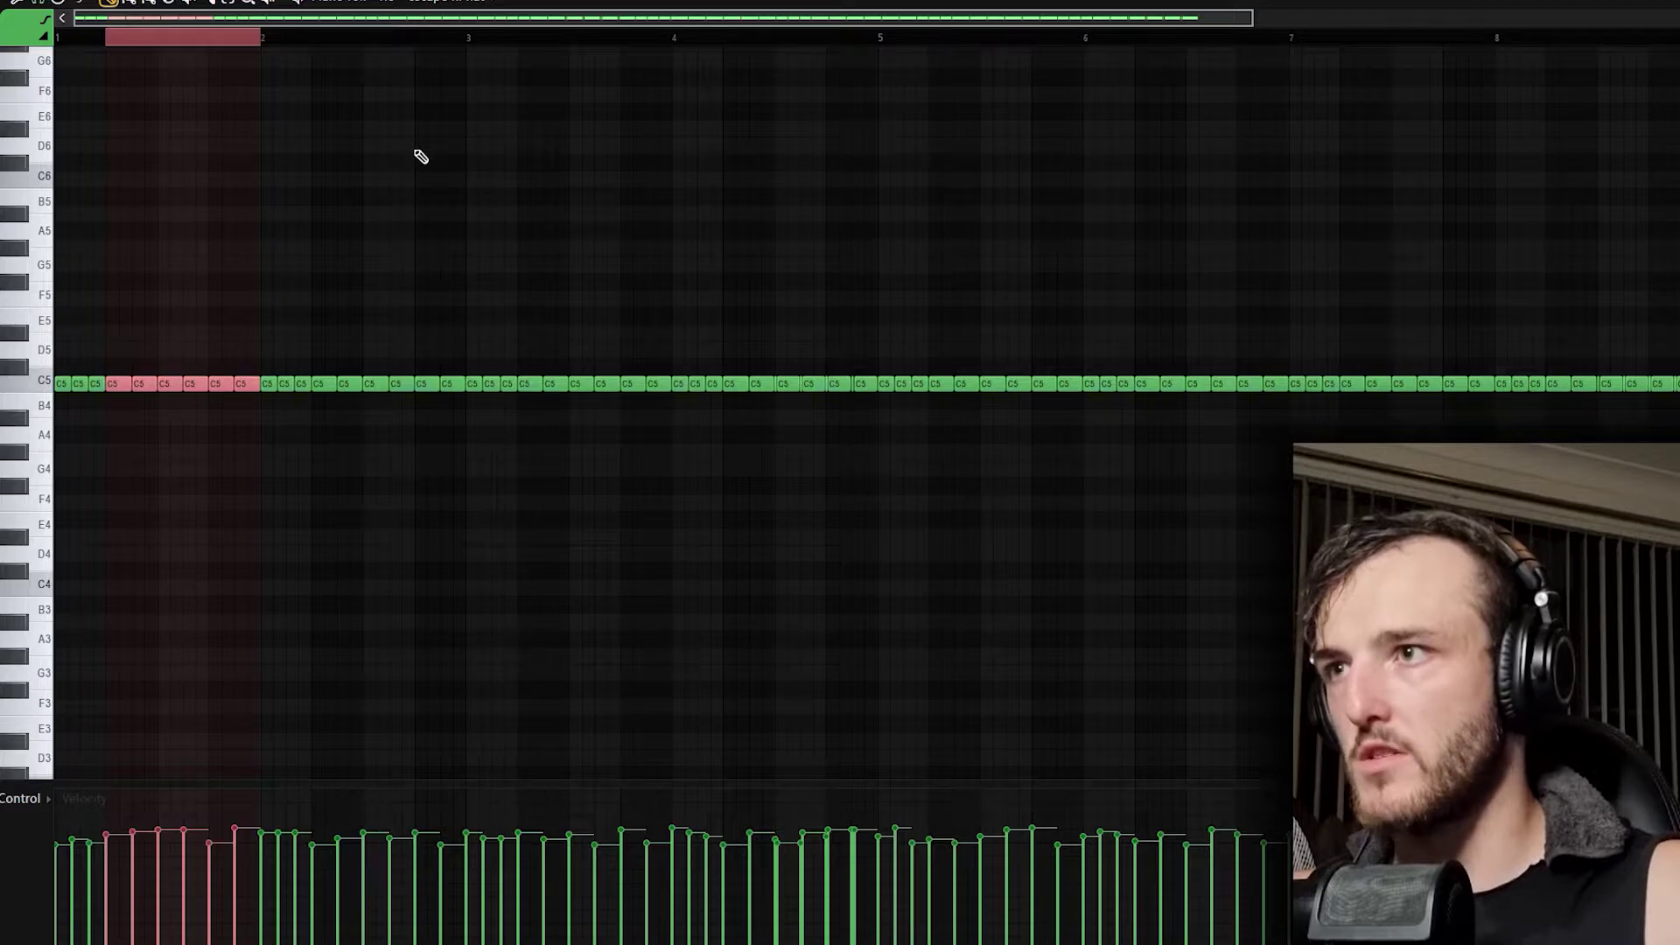
{"action": "left_click_drag", "start_coordinate": [268, 48], "coordinate": [55, 44]}
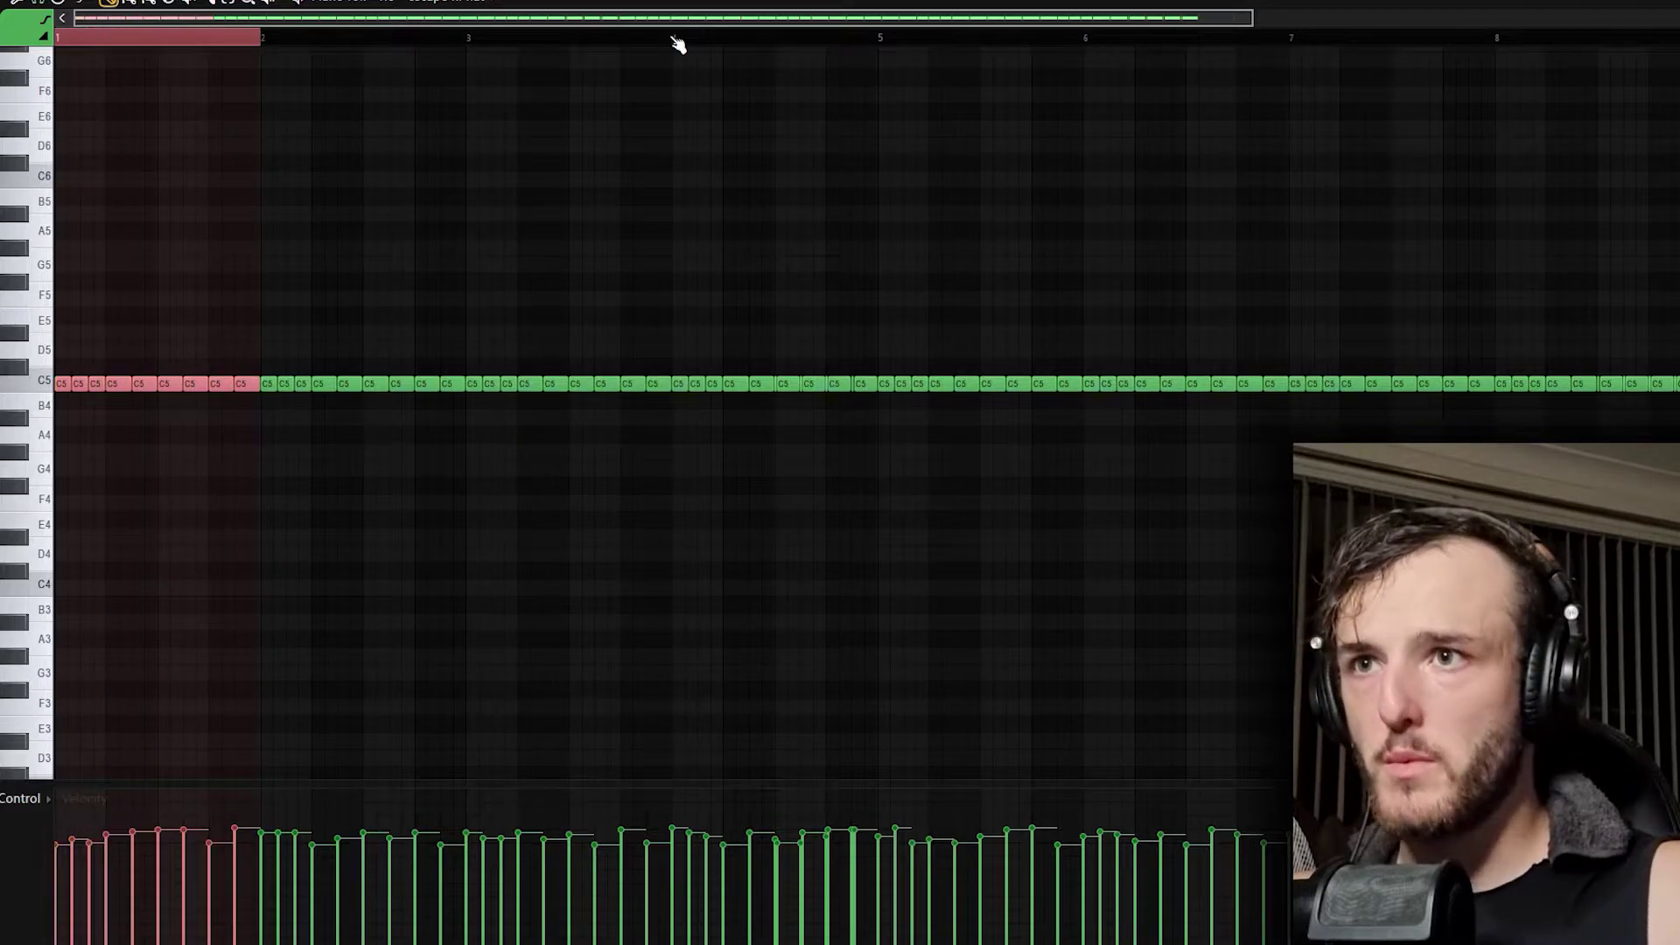
{"action": "left_click", "coordinate": [681, 45], "text": "shift"}
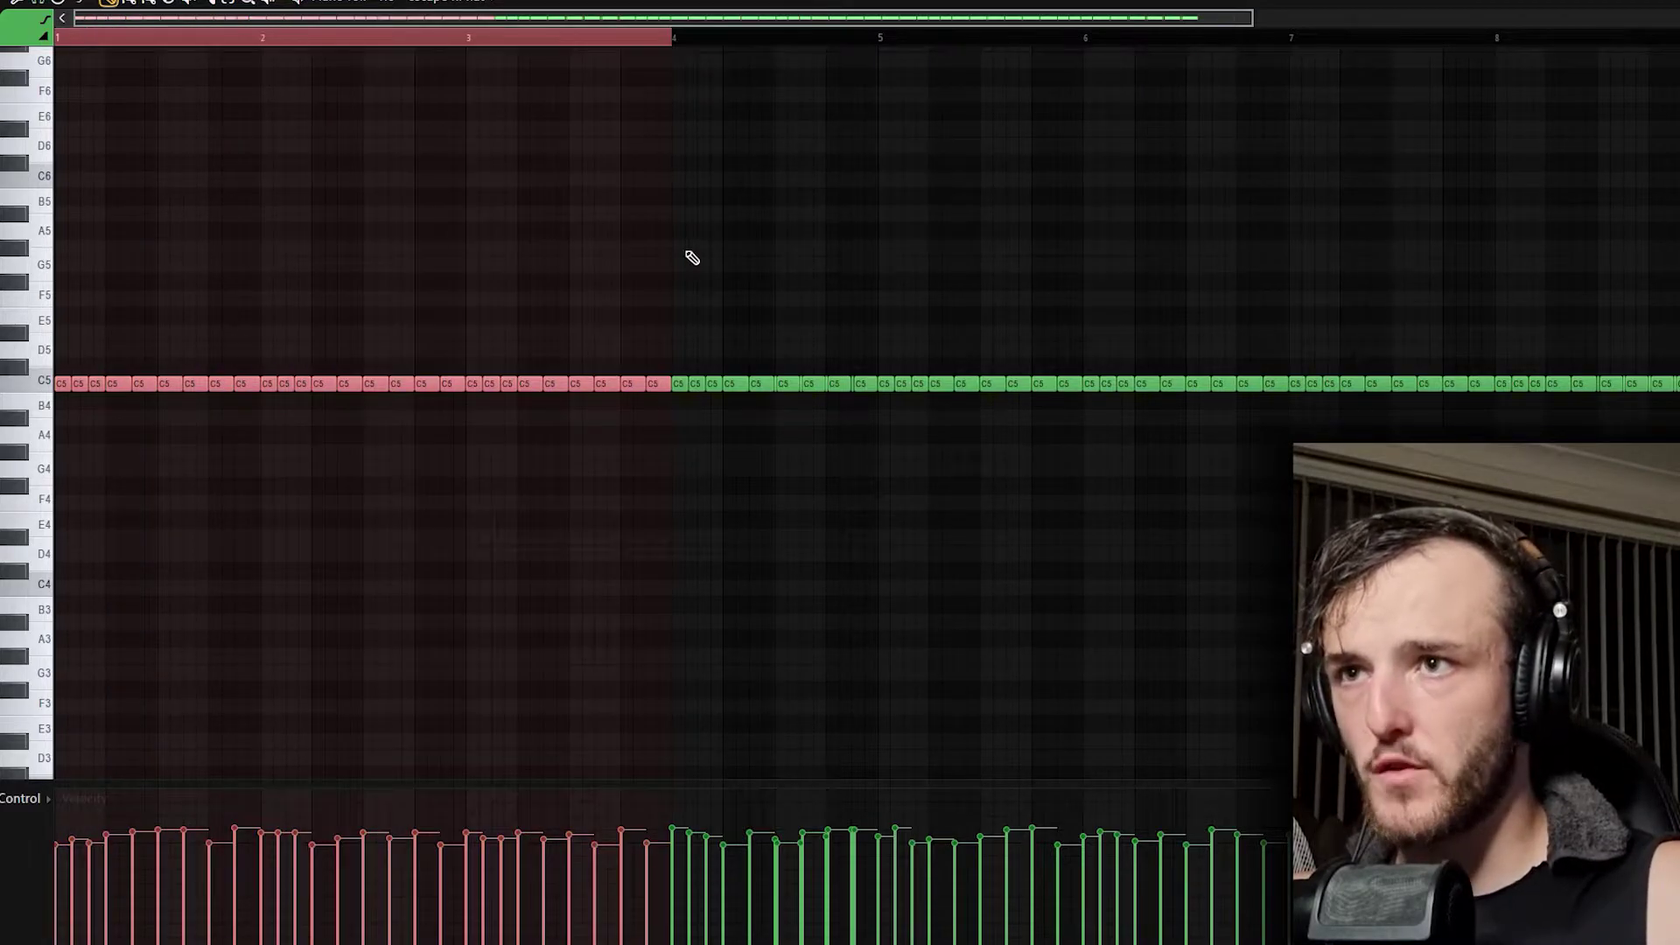
Set the hi hat piano roll's snap to 1/6 step and mark out the closely spaced C5 notes in bar 4
{"action": "scroll", "coordinate": [889, 420], "scroll_direction": "up", "scroll_amount": 4}
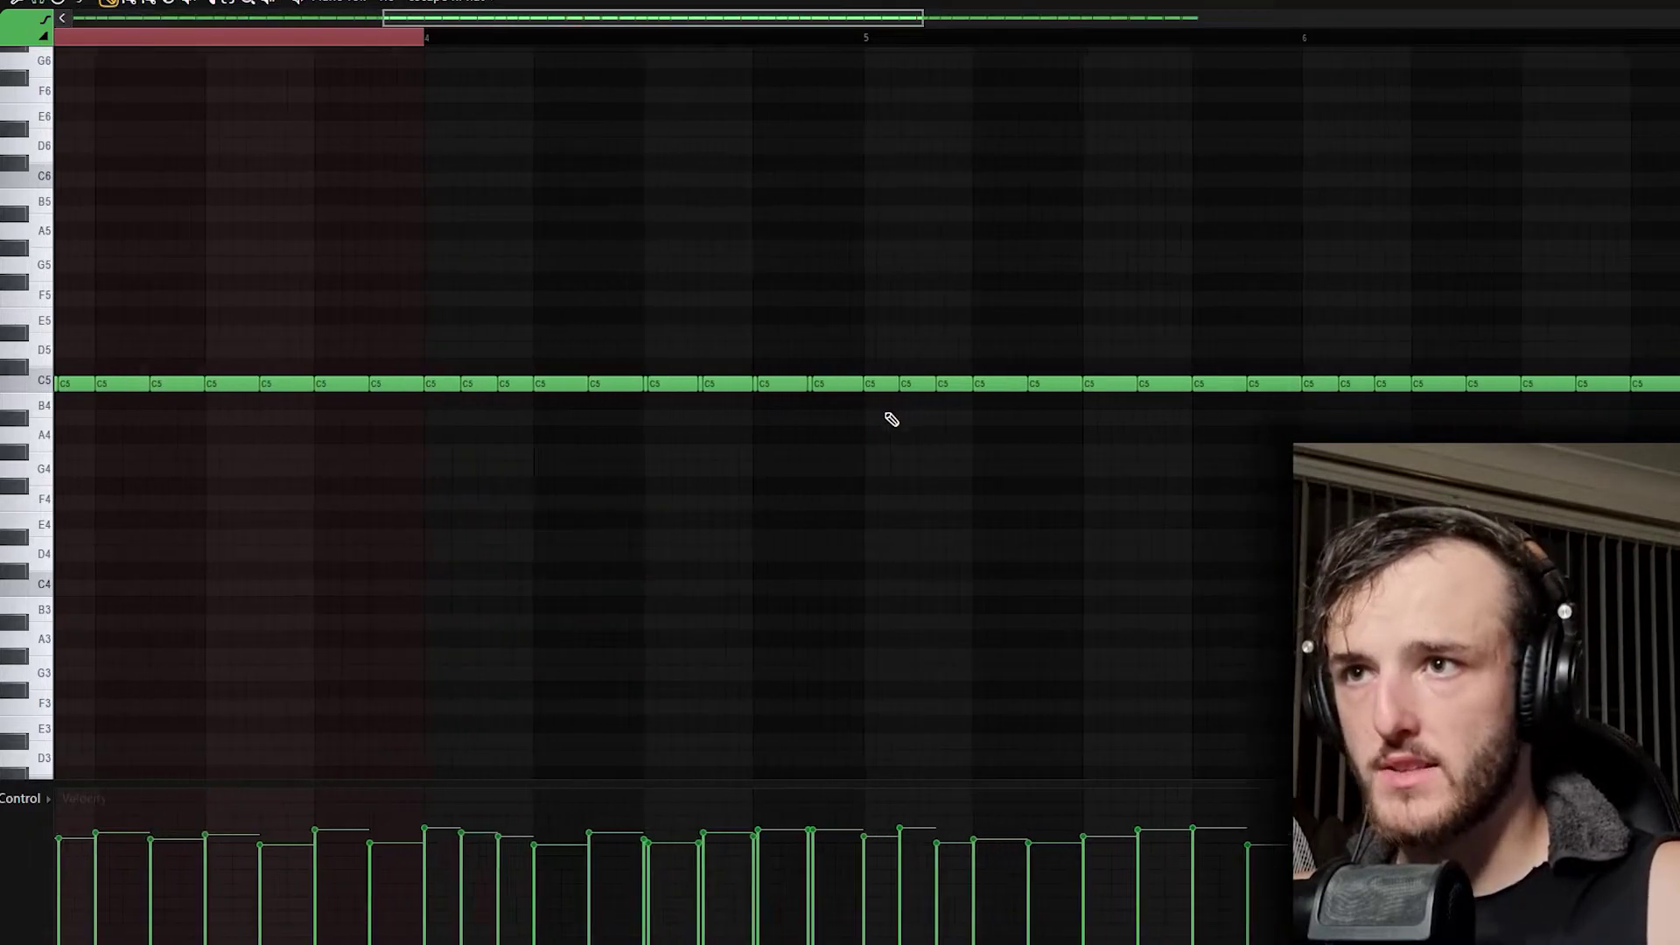
{"action": "left_click", "coordinate": [38, 5]}
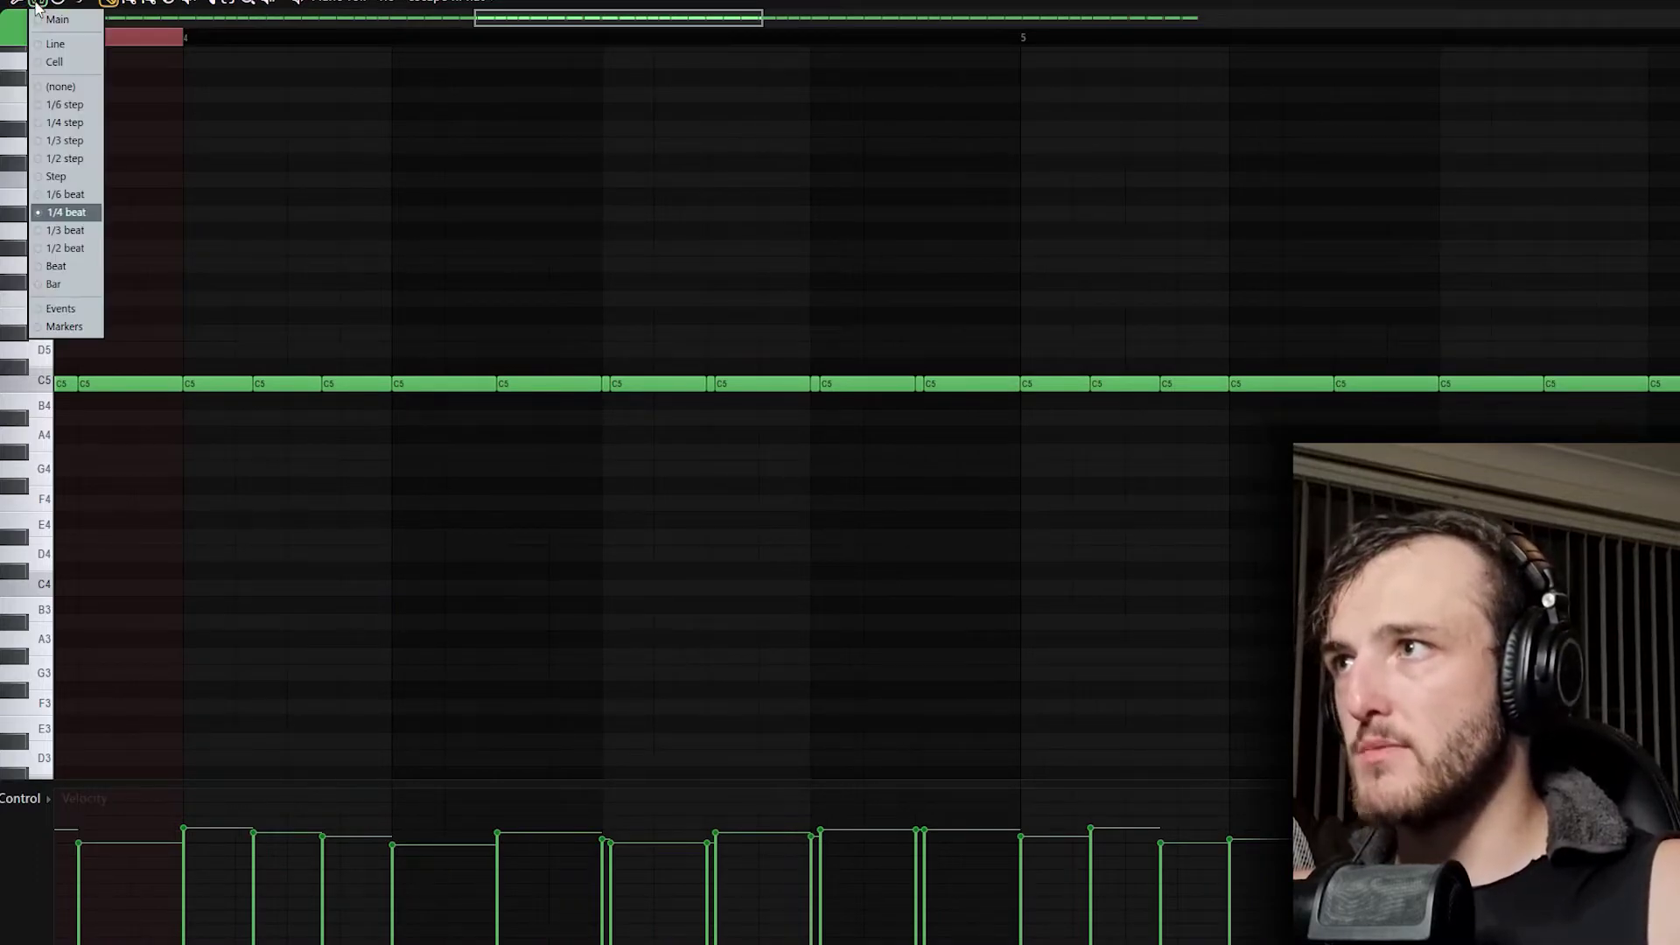
{"action": "left_click", "coordinate": [67, 105]}
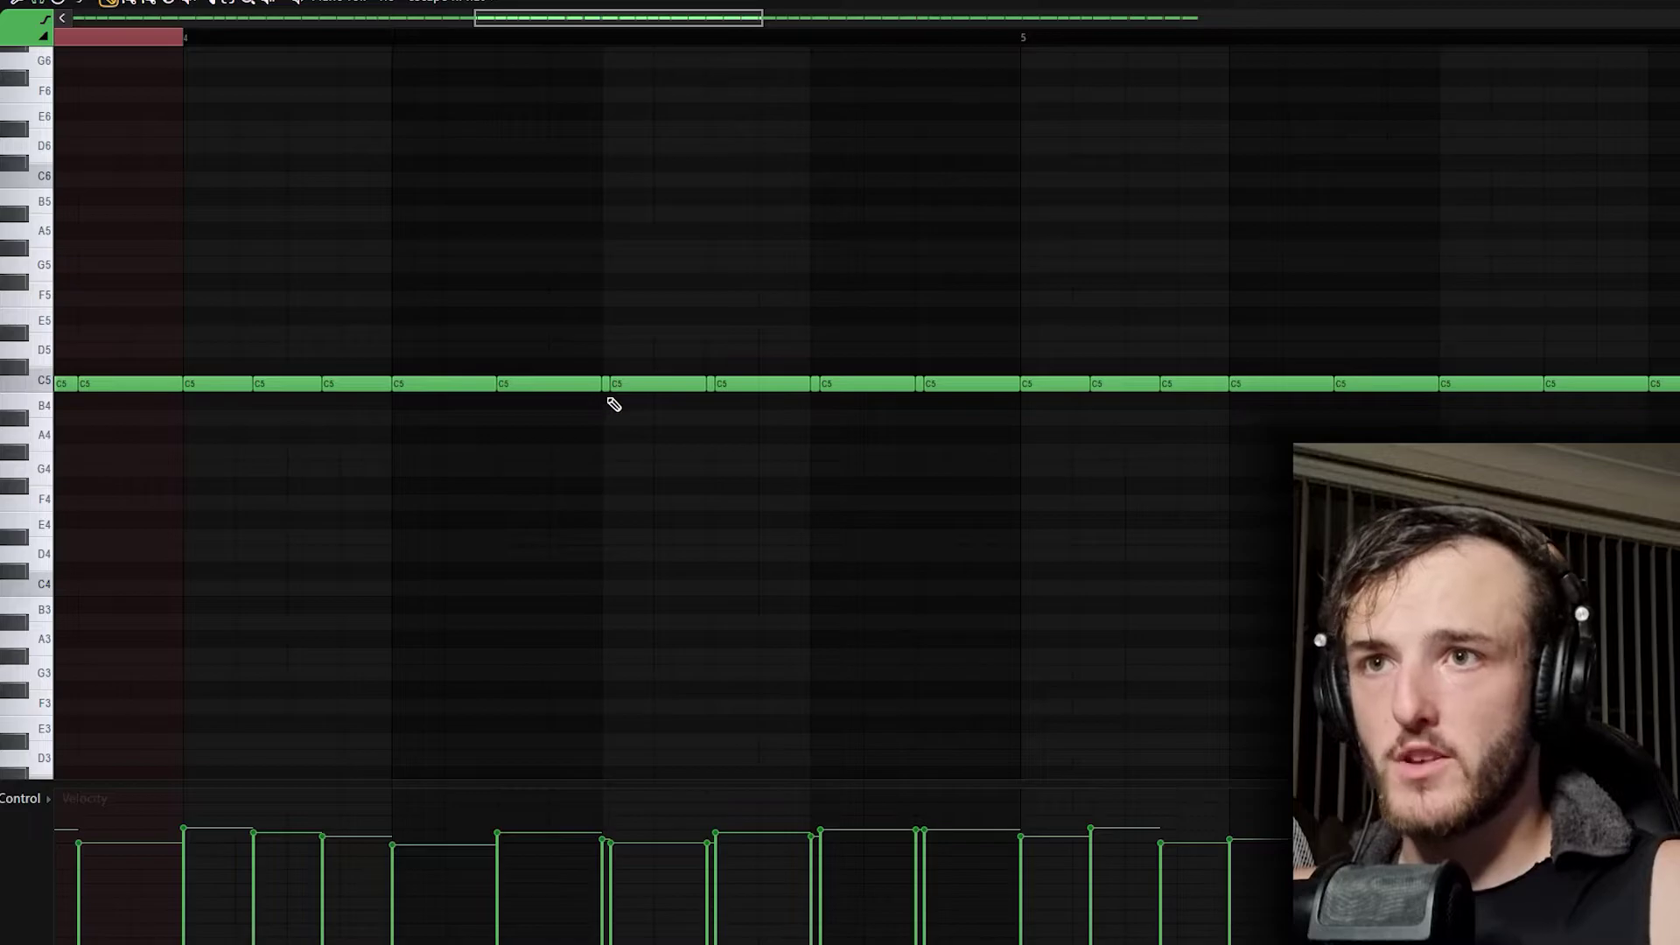
{"action": "left_click_drag", "start_coordinate": [600, 324], "coordinate": [680, 431]}
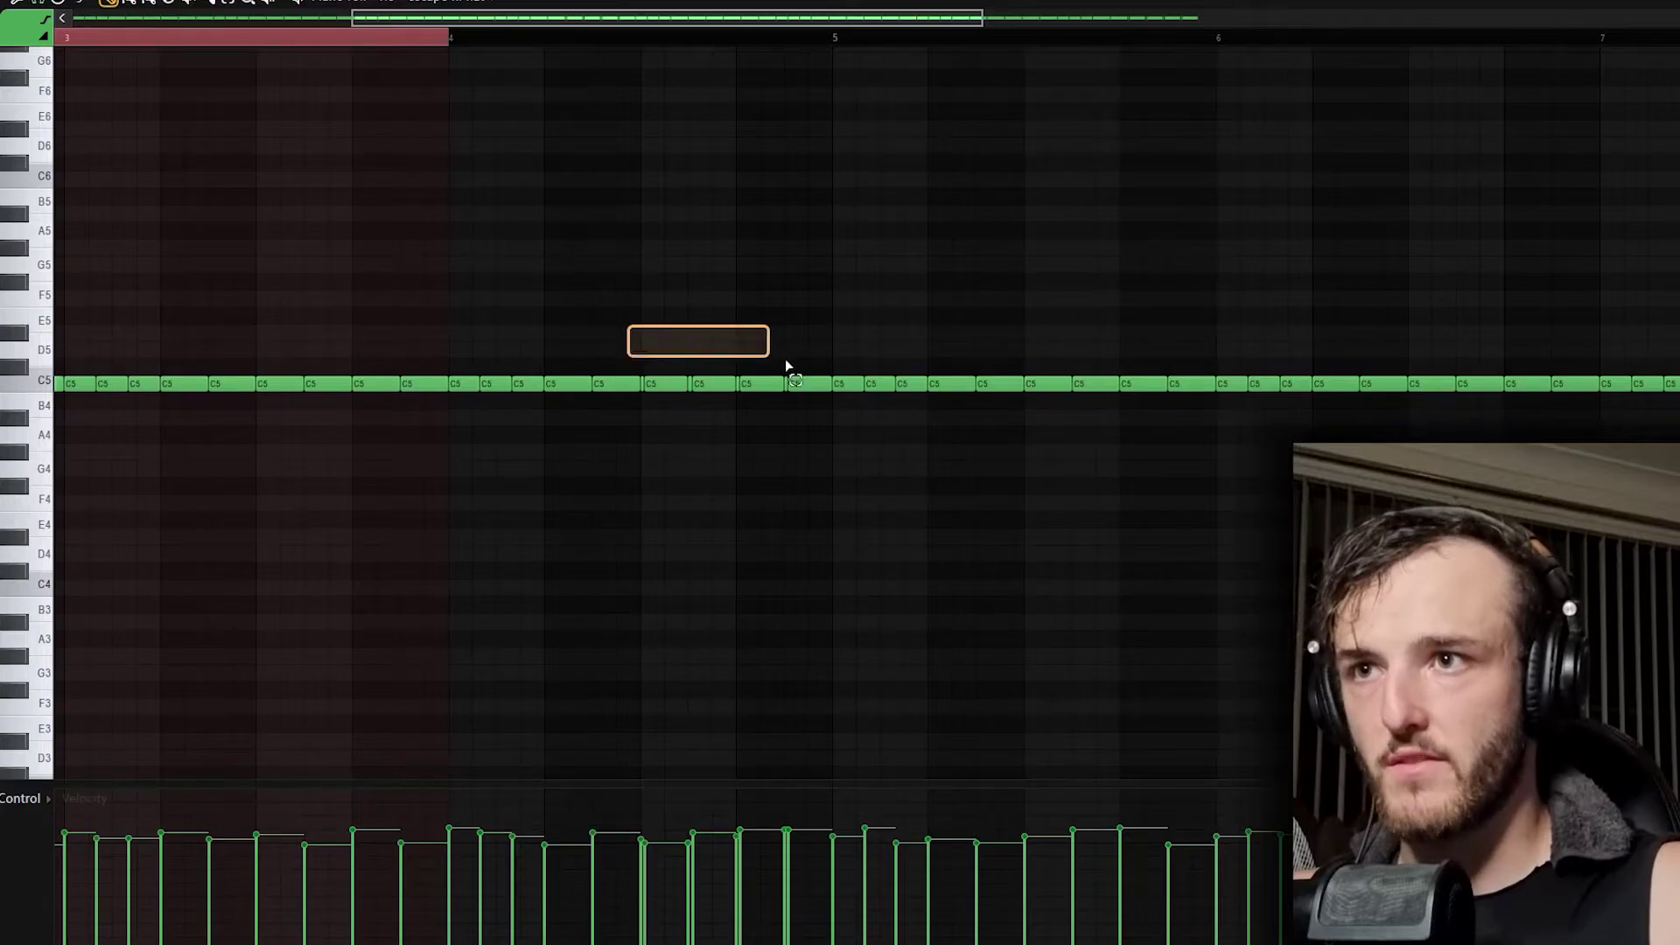
{"action": "left_click_drag", "start_coordinate": [785, 368], "coordinate": [814, 391]}
{"action": "left_click", "coordinate": [743, 311]}
Open the randomizer for the full rio - escape hi hat pattern
{"action": "scroll", "coordinate": [821, 542], "scroll_direction": "down", "scroll_amount": 3}
{"action": "scroll", "coordinate": [823, 558], "scroll_direction": "down", "scroll_amount": 2}
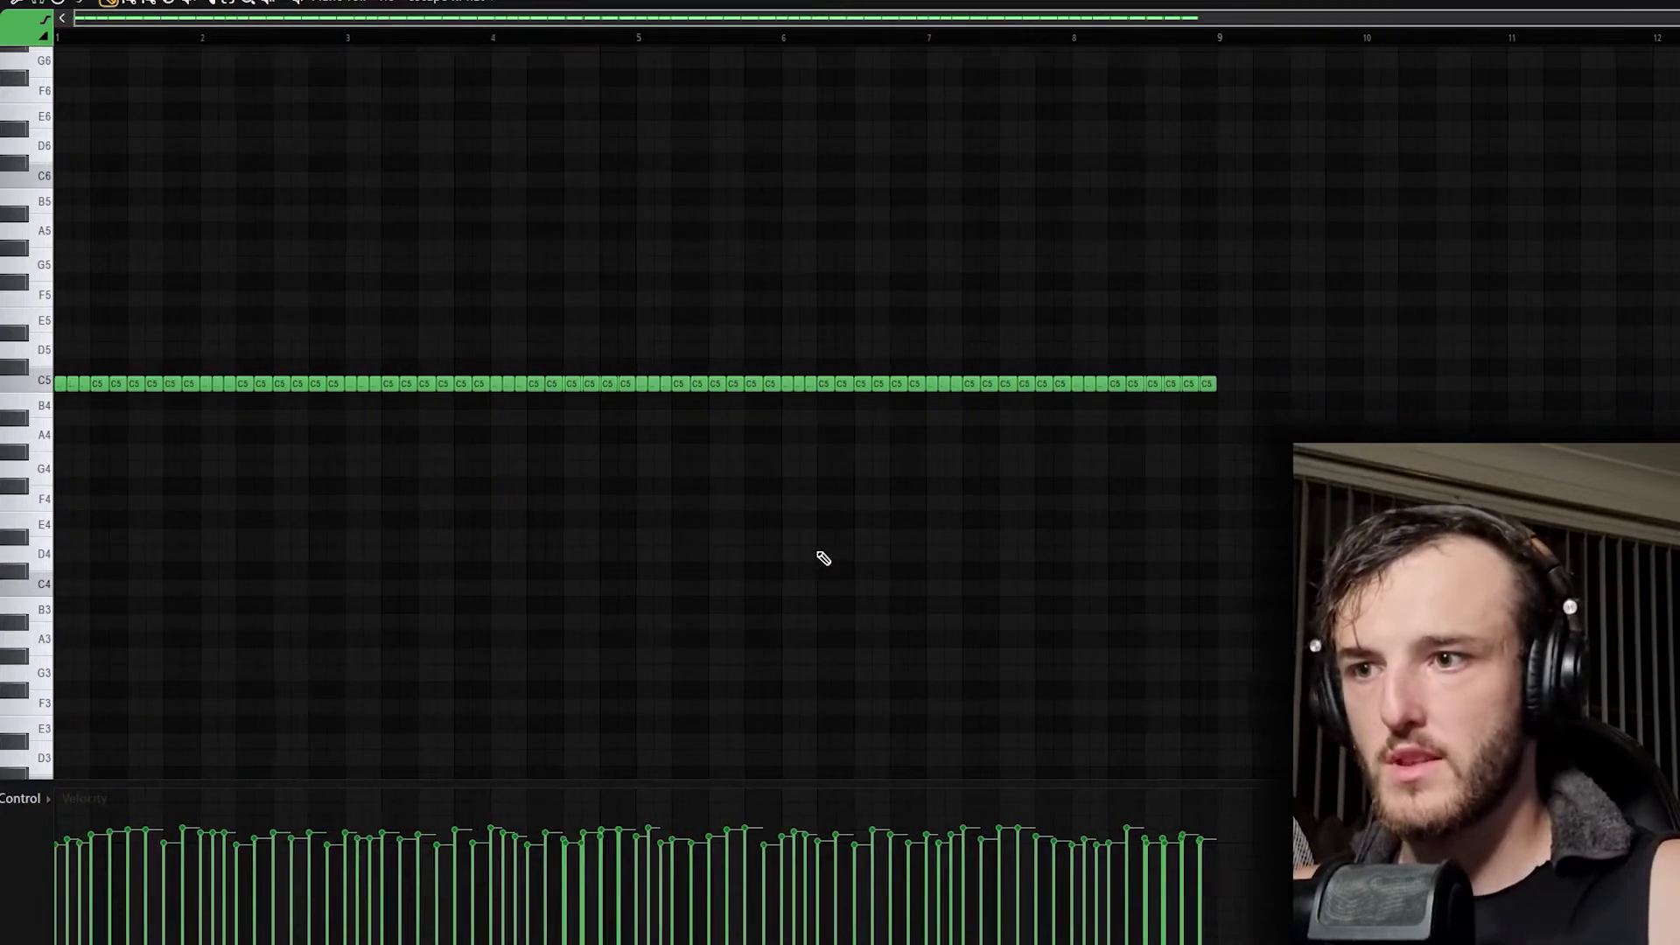
{"action": "key", "text": "alt+r"}
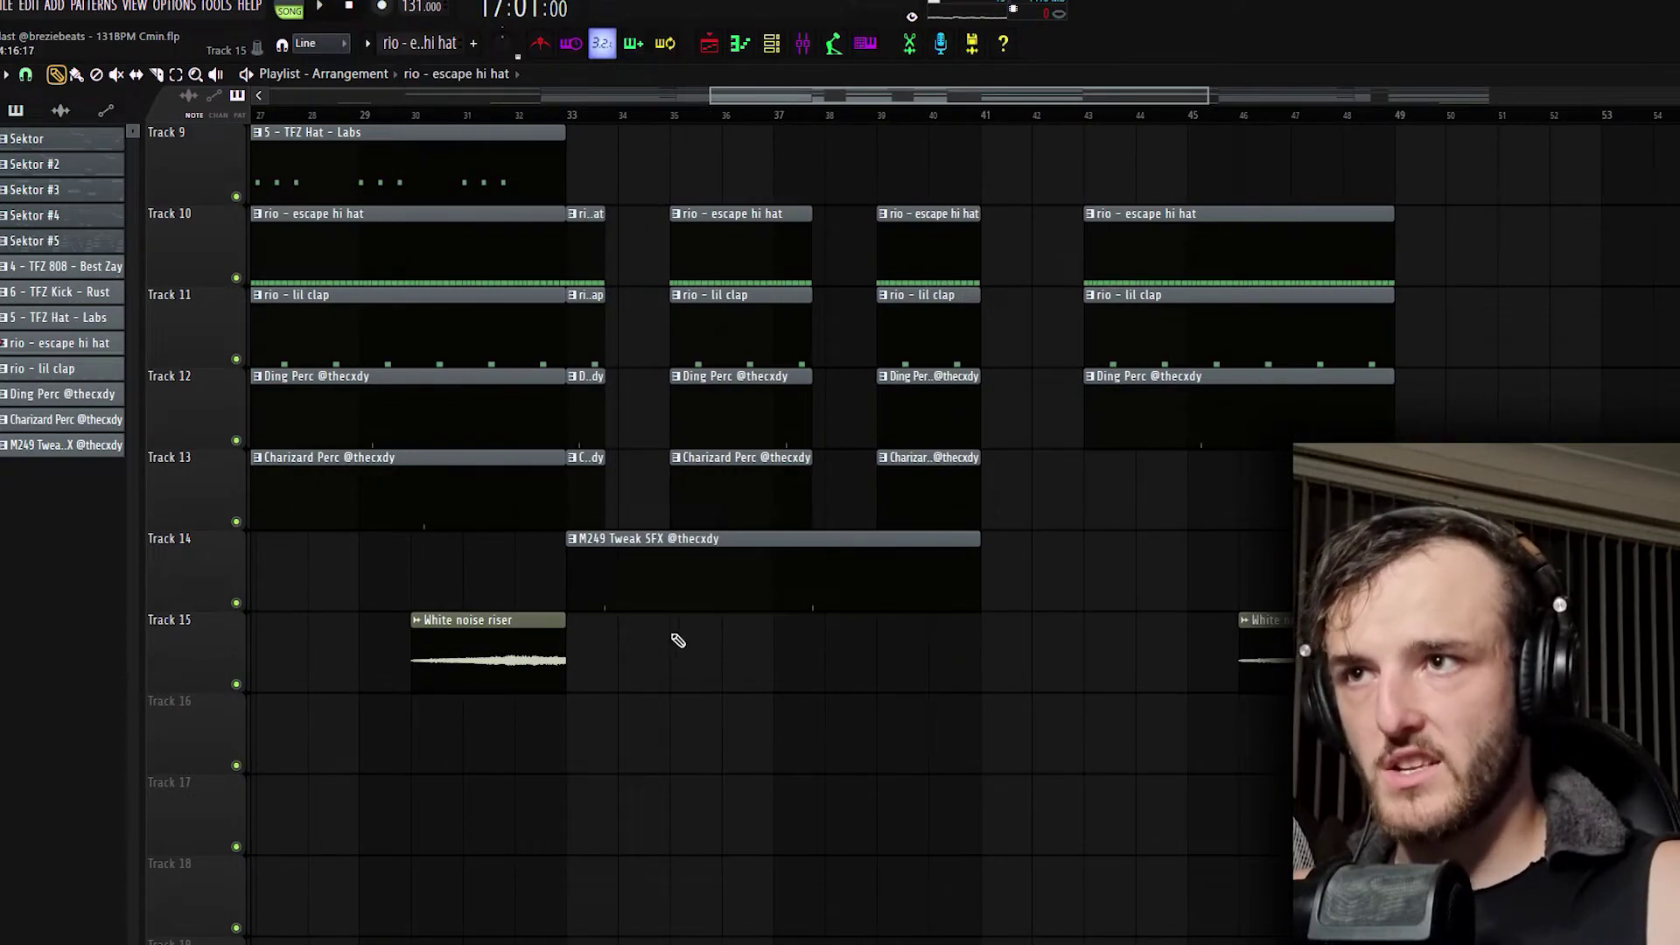
Review the placement of the 808, kick, hat, clap and percussion clips on tracks 7 to 13 of the playlist
{"action": "scroll", "coordinate": [682, 639], "scroll_direction": "up", "scroll_amount": 6}
{"action": "scroll", "coordinate": [687, 638], "scroll_direction": "down", "scroll_amount": 4}
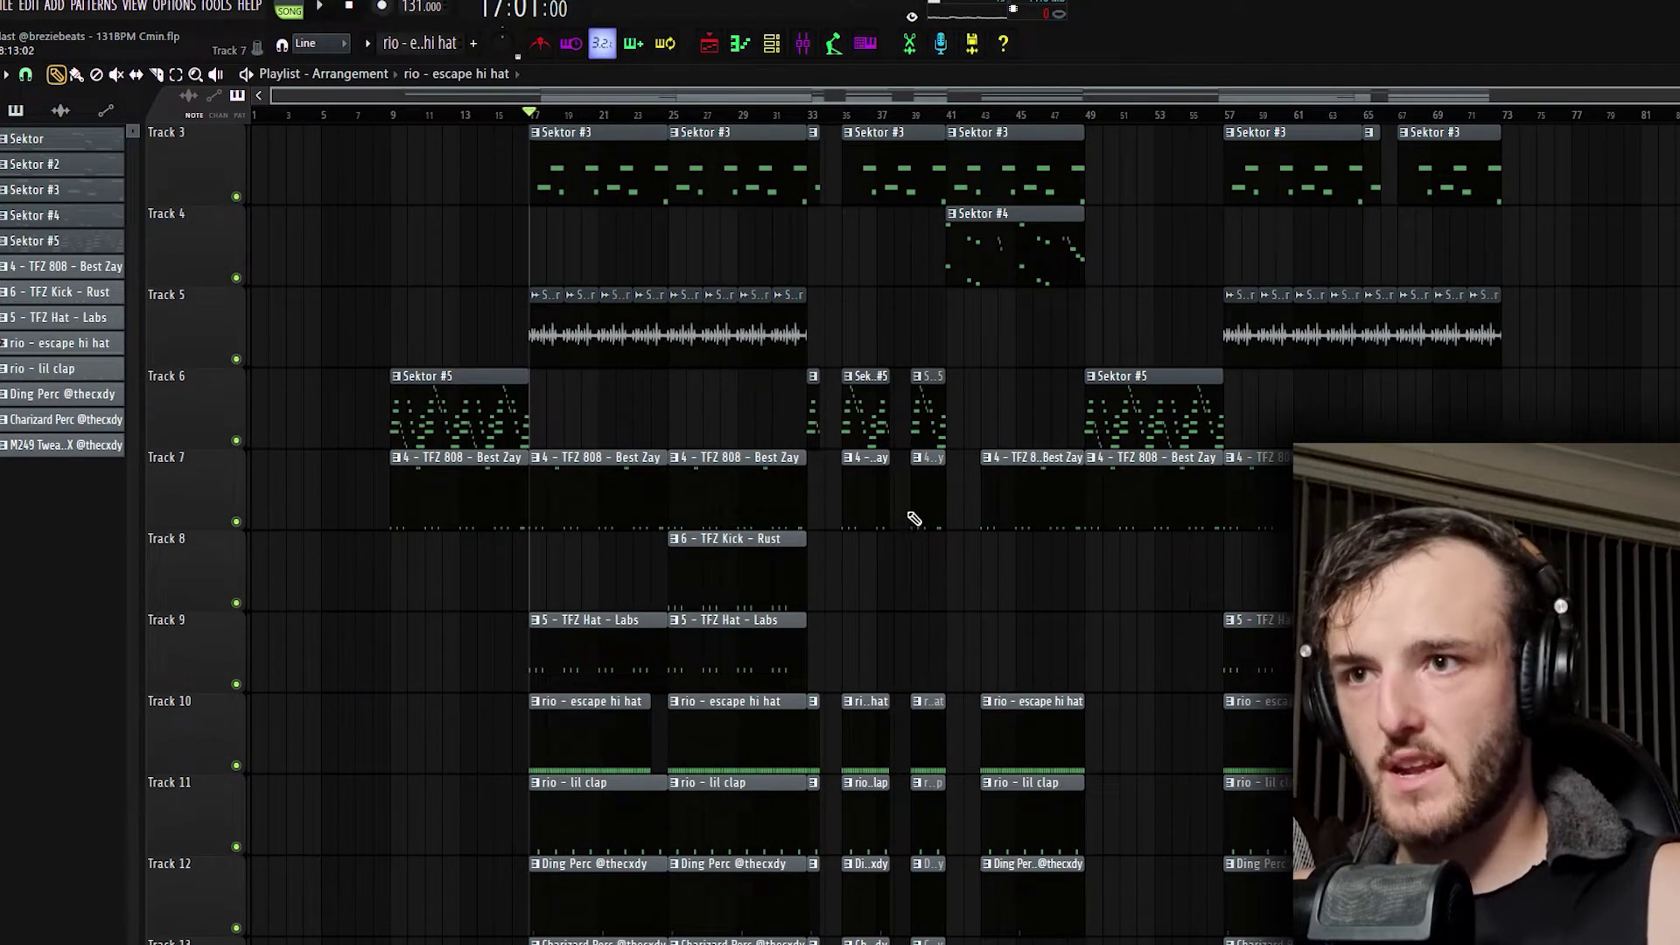
{"action": "scroll", "coordinate": [918, 292], "scroll_direction": "down", "scroll_amount": 1}
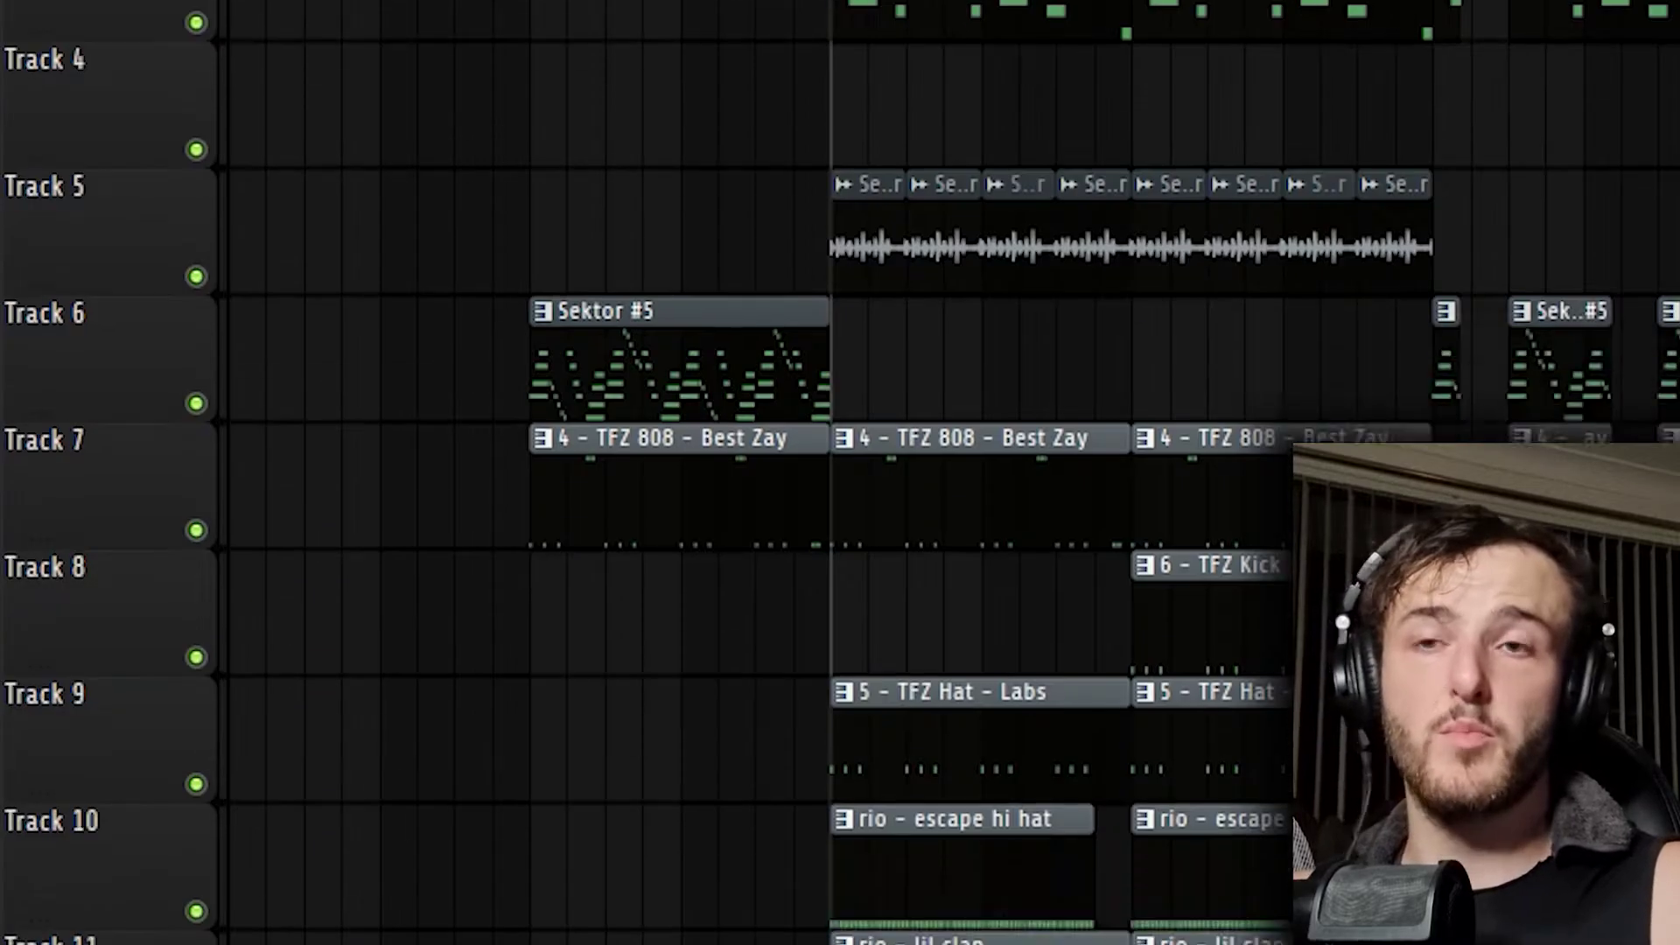
{"action": "scroll", "coordinate": [831, 499], "scroll_direction": "down", "scroll_amount": 3}
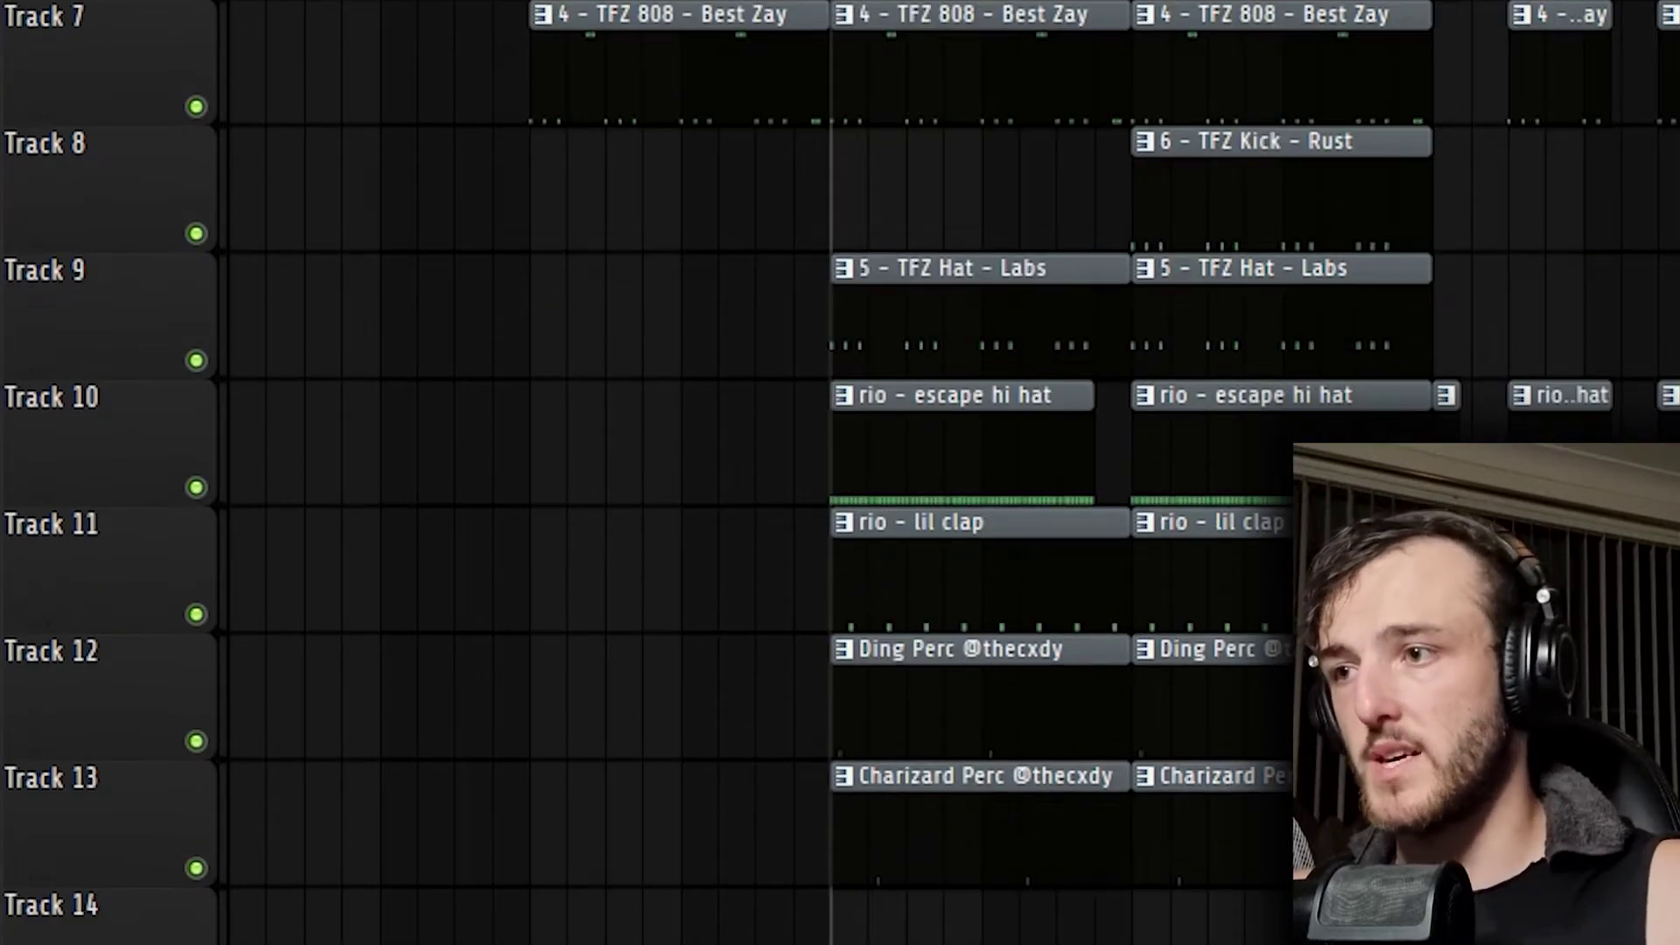